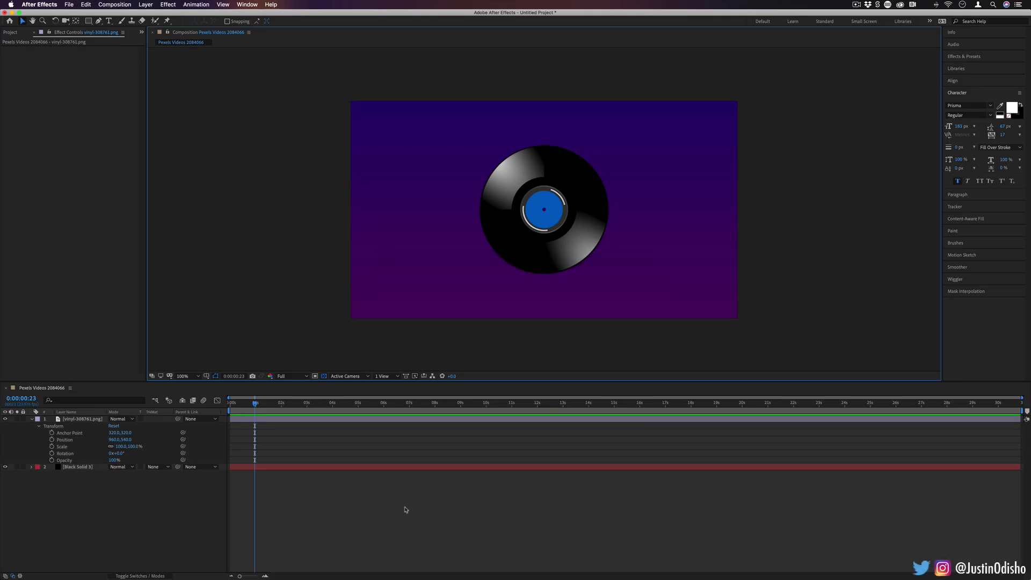
Step: Select the vinyl record layer and reveal its Position and Scale properties
click(70, 433)
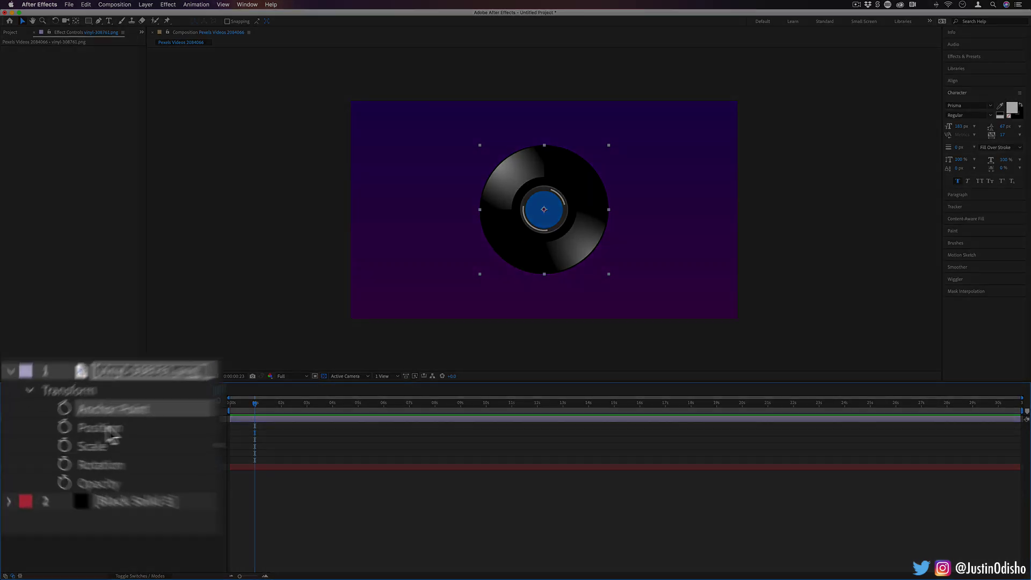
click(65, 440)
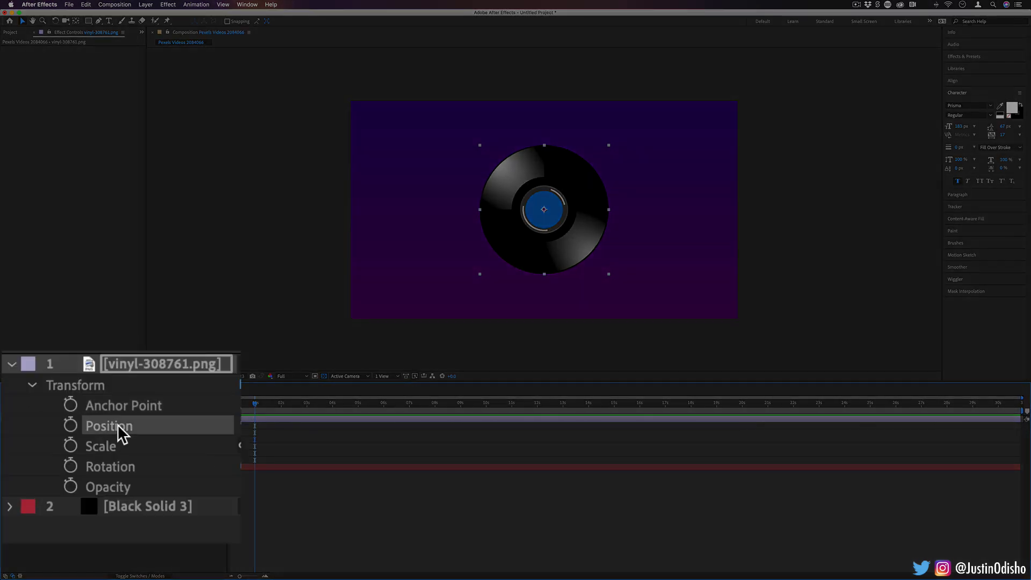
click(64, 446)
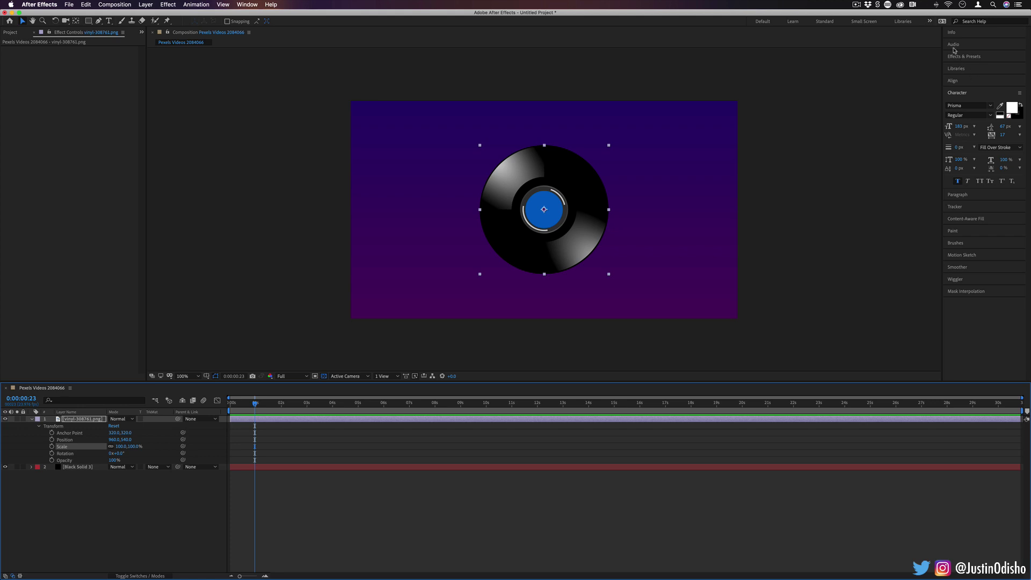
Step: Open Effects & Presets, then expand and collapse the Distort category
click(965, 57)
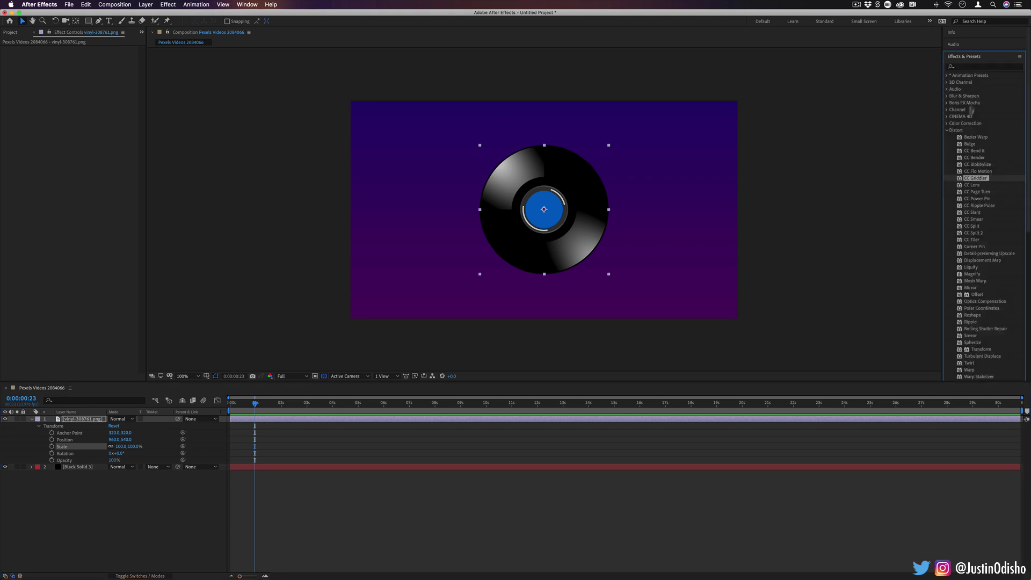
click(961, 132)
click(827, 83)
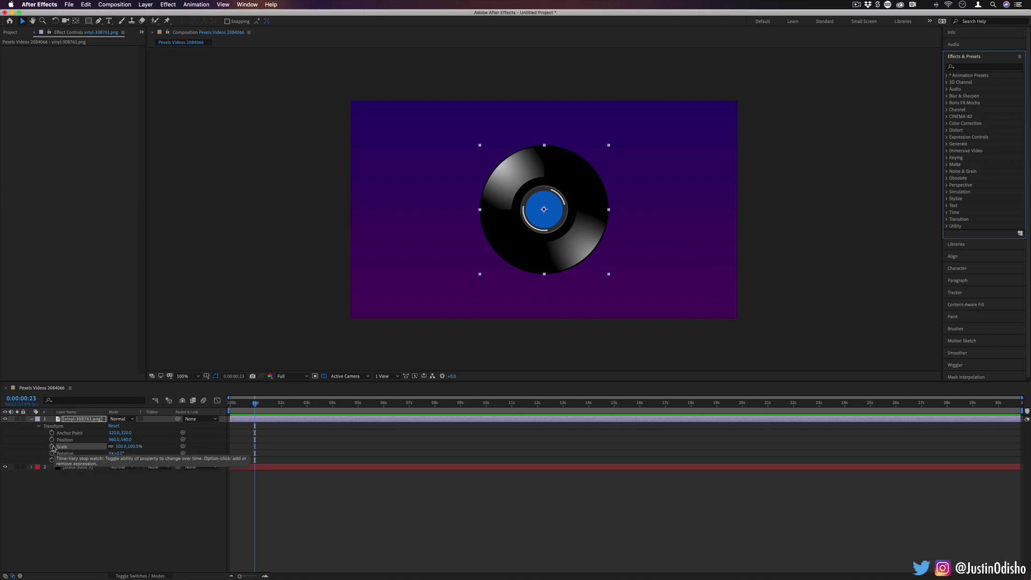
Step: Keyframe Rotation from 0° at the start to about 209° near 2:23
drag(245, 404, 229, 404)
click(51, 454)
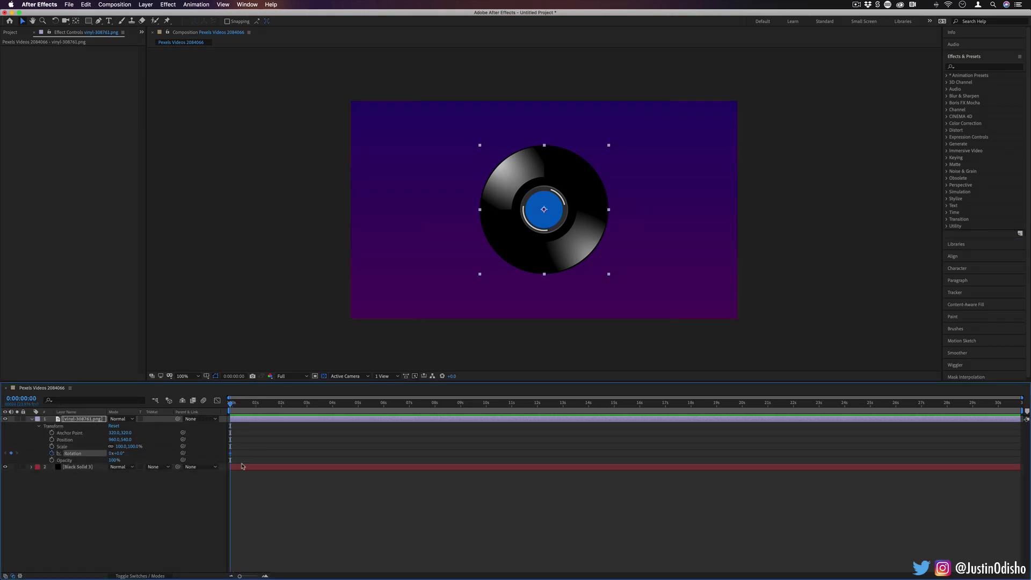
mouse_move(230, 457)
drag(230, 404, 308, 406)
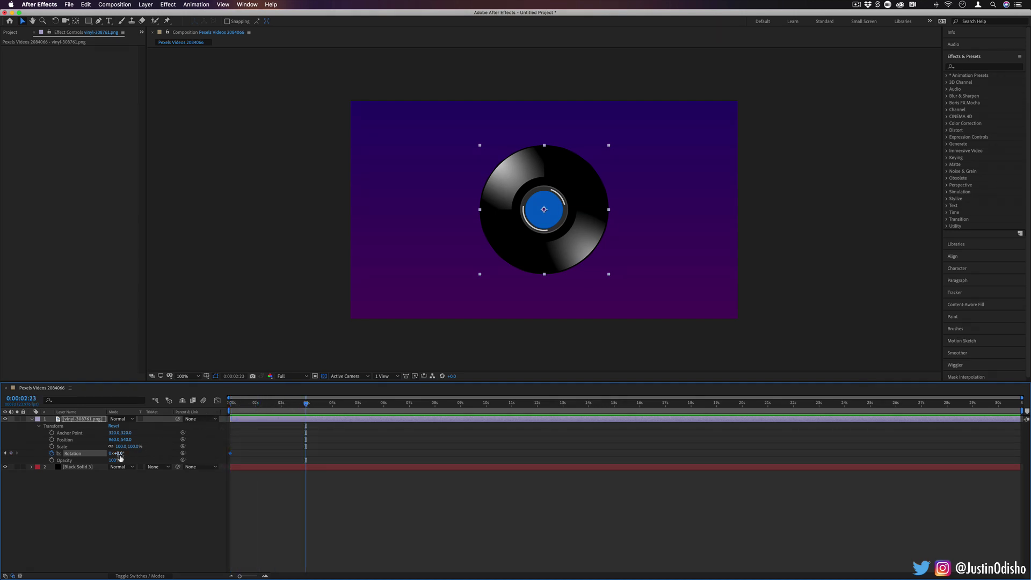
drag(120, 456, 207, 457)
Step: Preview the spin, then select the Scale, Rotation and Opacity rows at about four seconds
drag(310, 405, 215, 416)
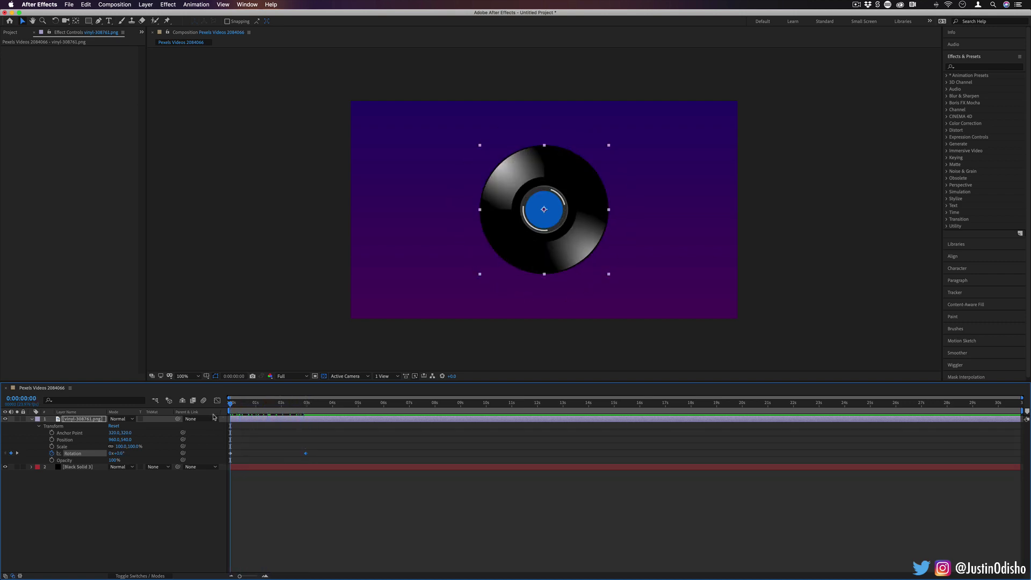
key(space)
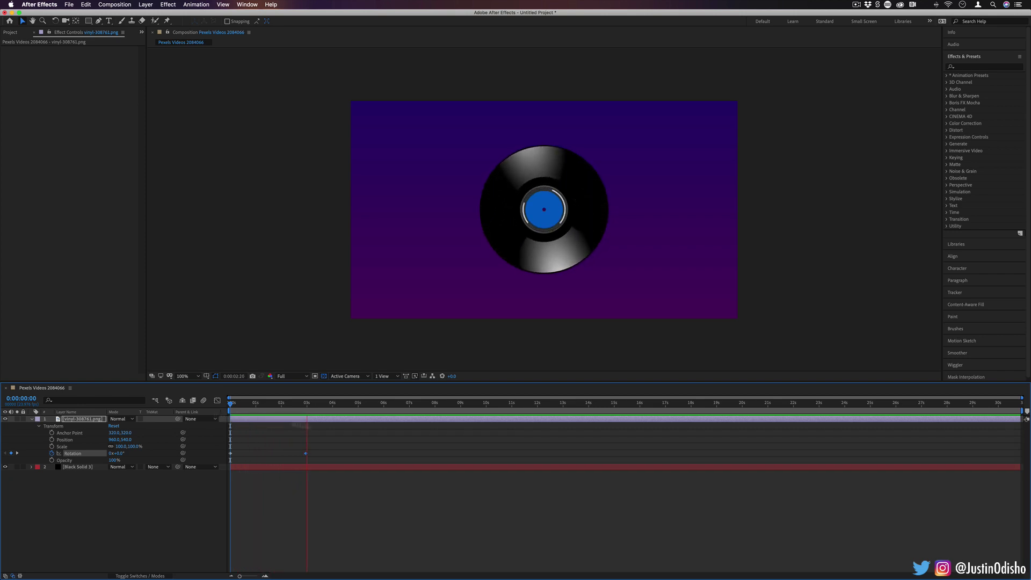
key(space)
drag(343, 407, 301, 410)
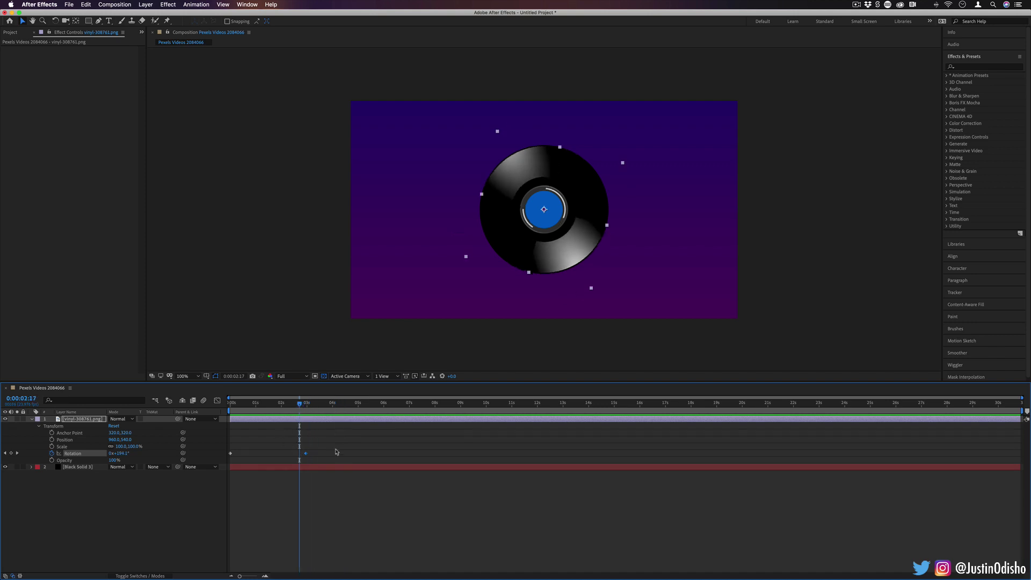
drag(336, 450, 217, 461)
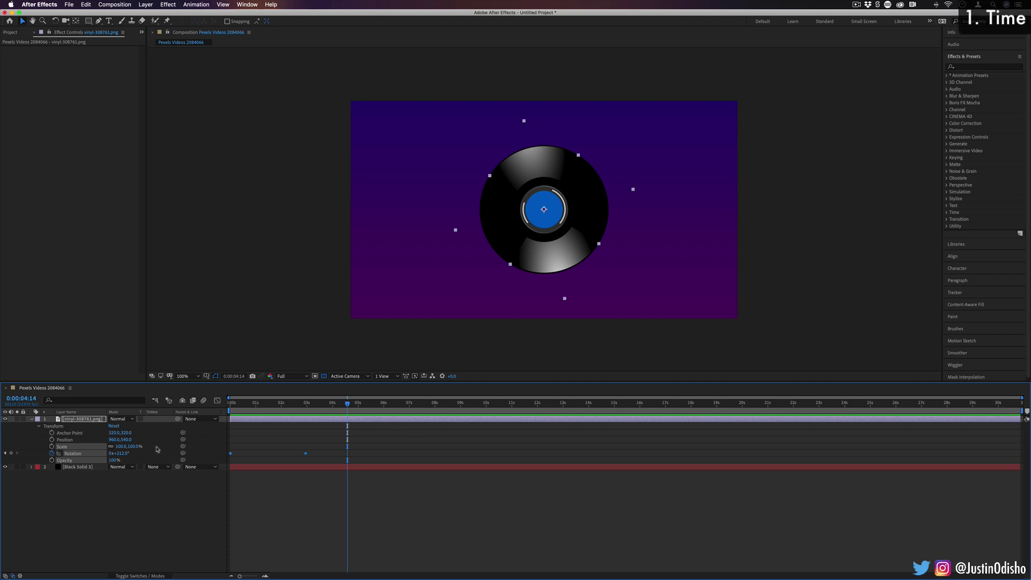
Step: Remove the Rotation keyframes, drive Rotation with the expression 'time', and preview it
click(51, 453)
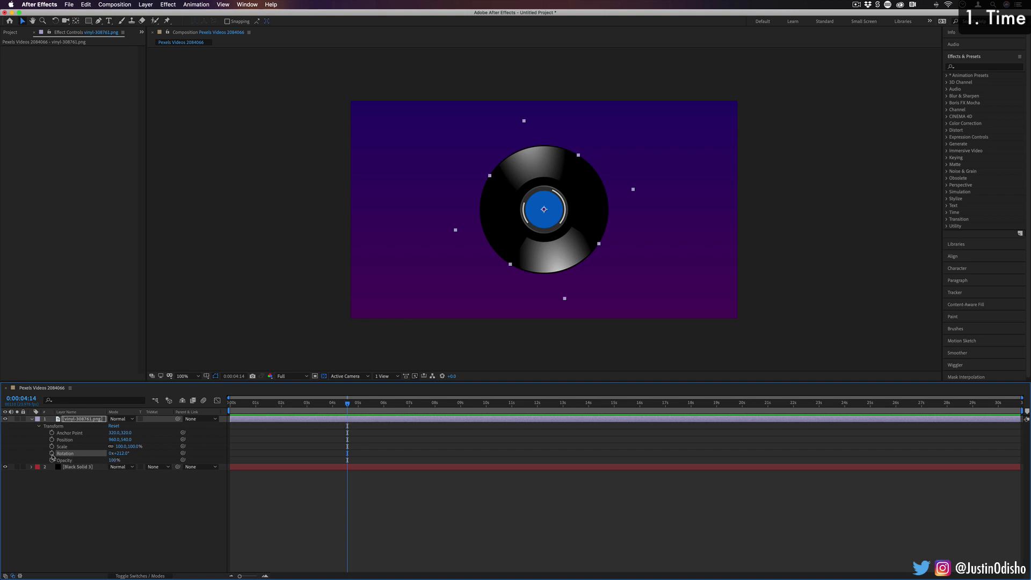
key(alt)
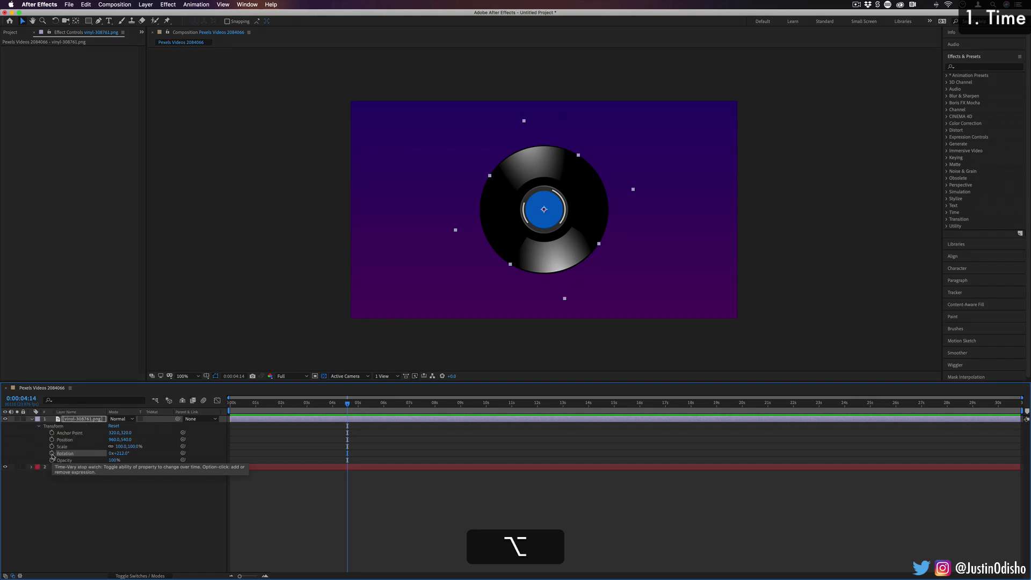
alt+click(52, 454)
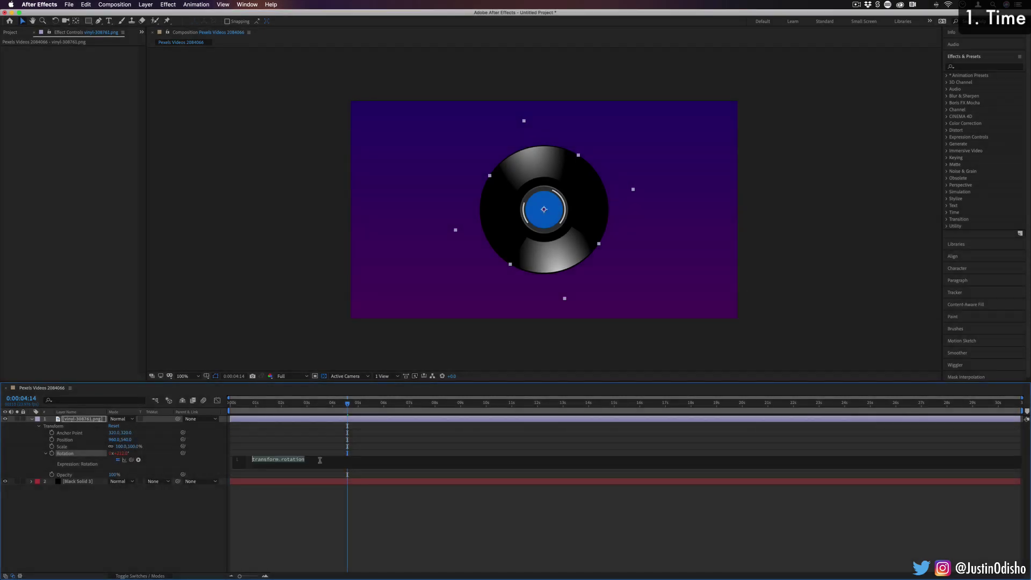
text(time)
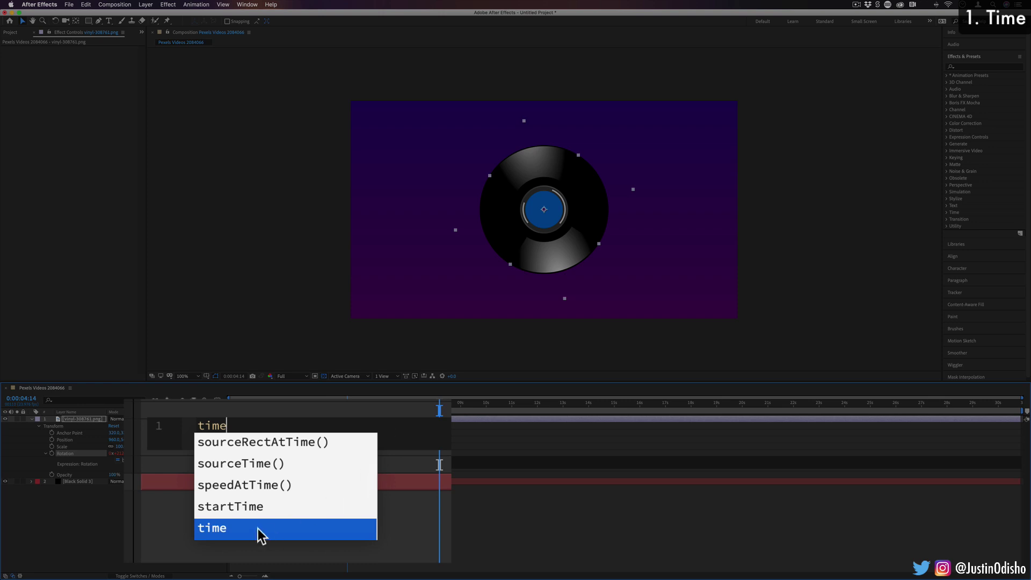
click(117, 457)
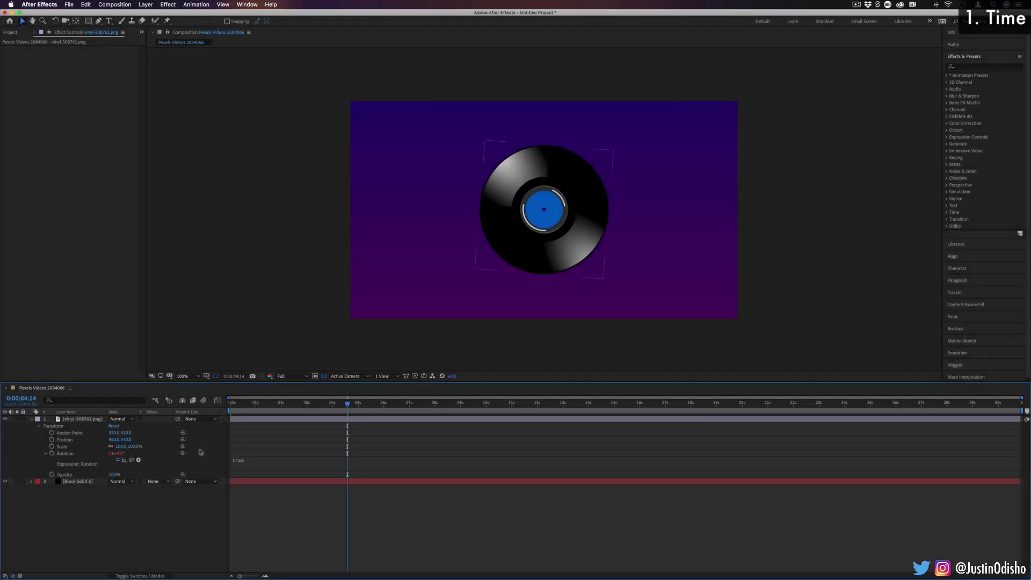
mouse_move(267, 404)
mouse_down()
mouse_move(230, 404)
mouse_move(255, 405)
mouse_up()
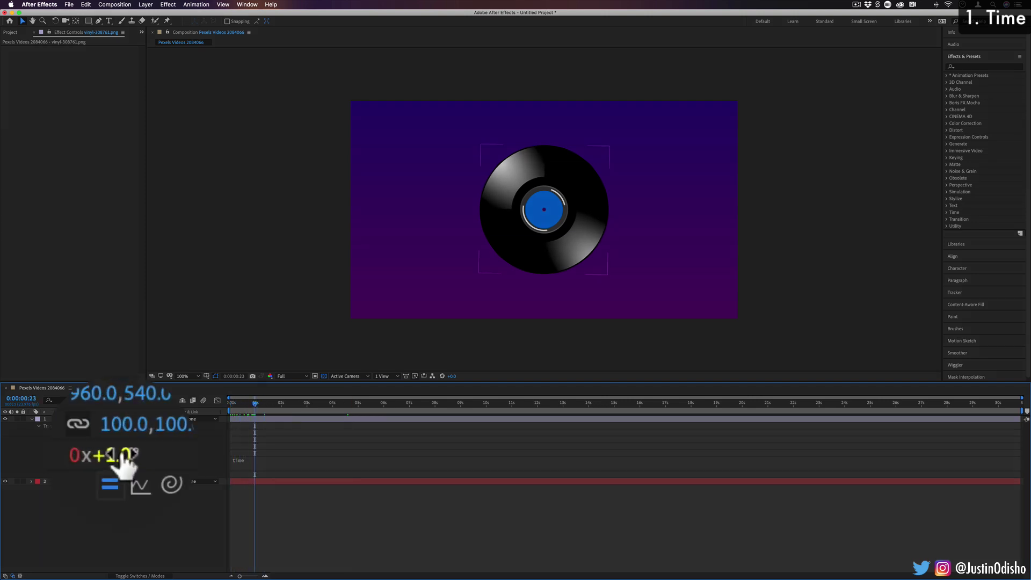
key(space)
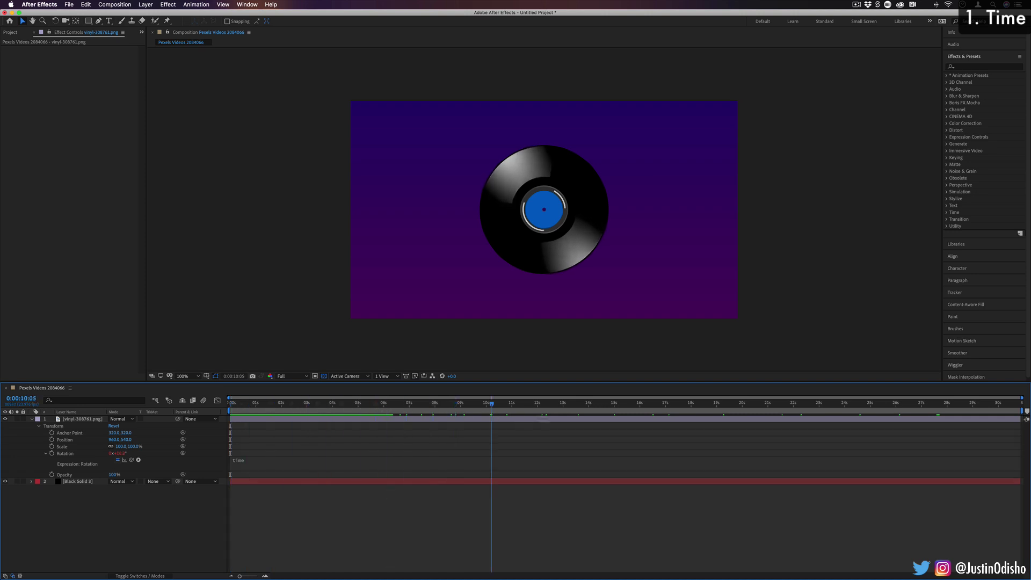
Step: Change the Rotation expression to time * 36 and preview from the start
click(275, 459)
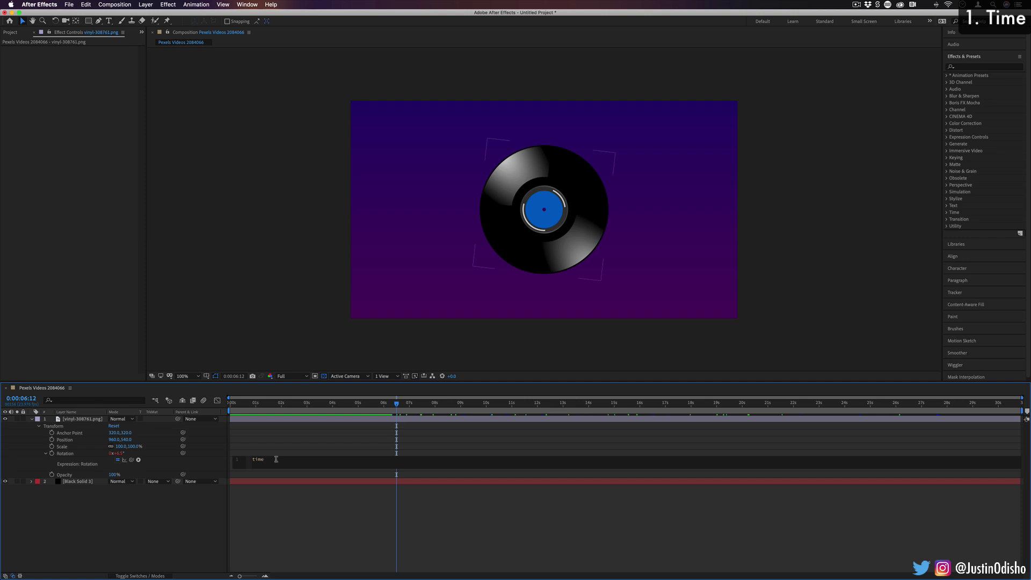
key(shift)
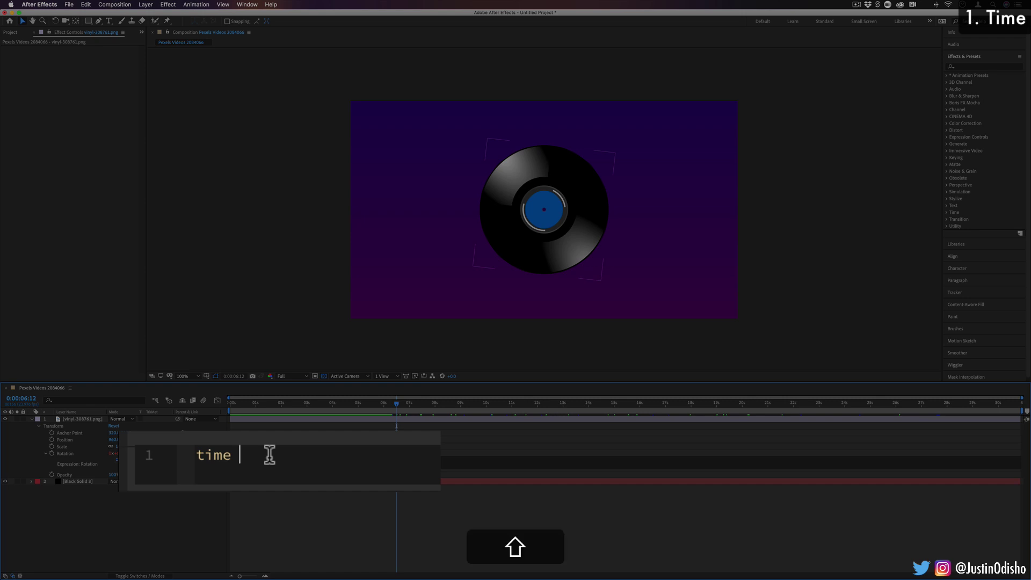
text(*)
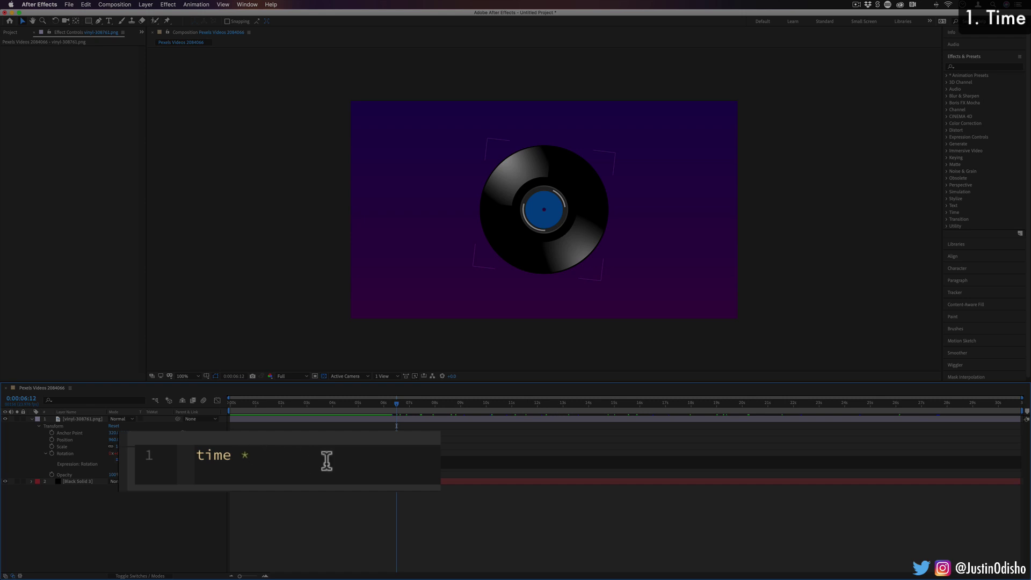
text( 36)
key(KP_Enter)
key(Home)
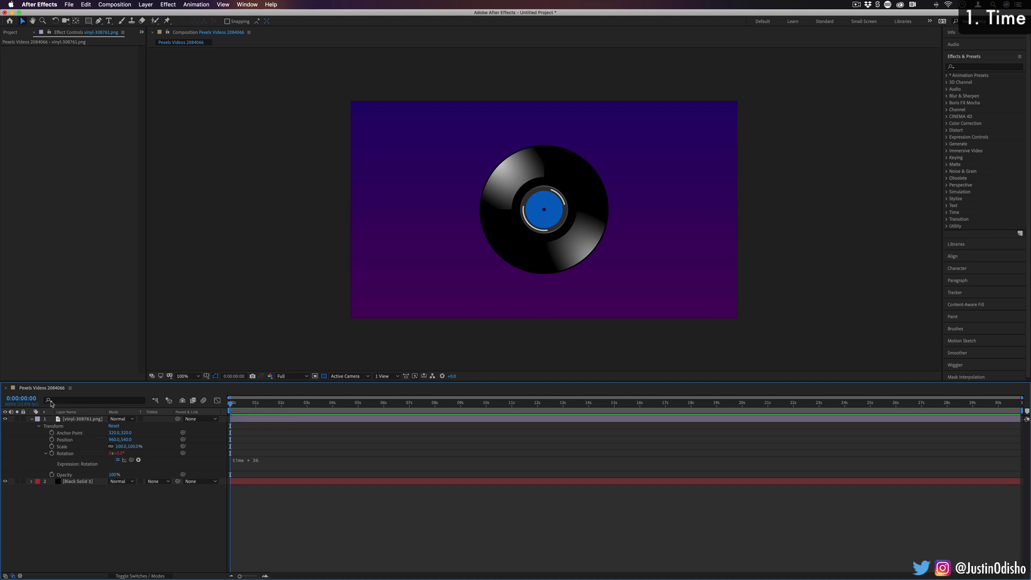
key(space)
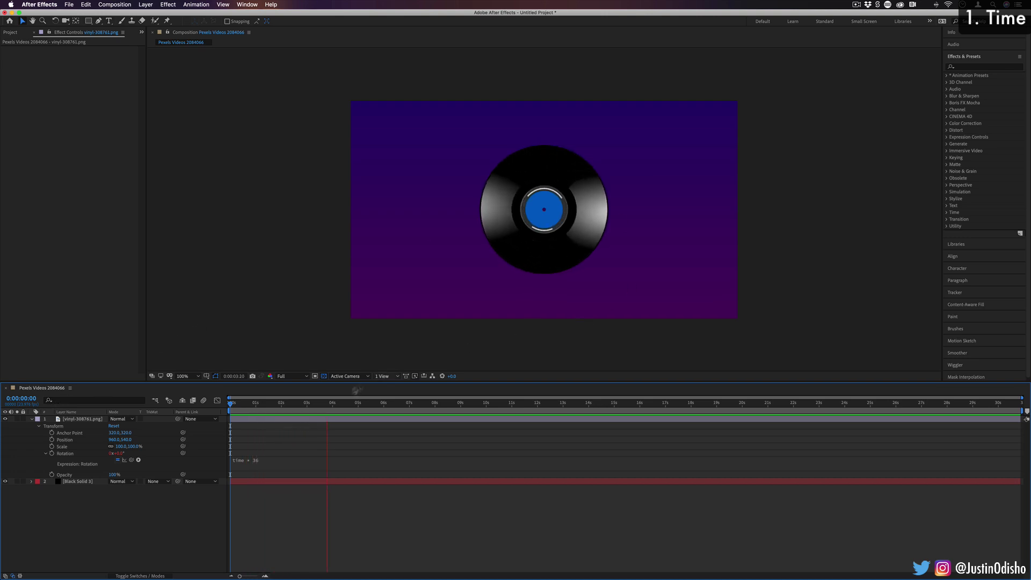
Step: Edit the expression to time * 100 and preview the faster spin
click(242, 460)
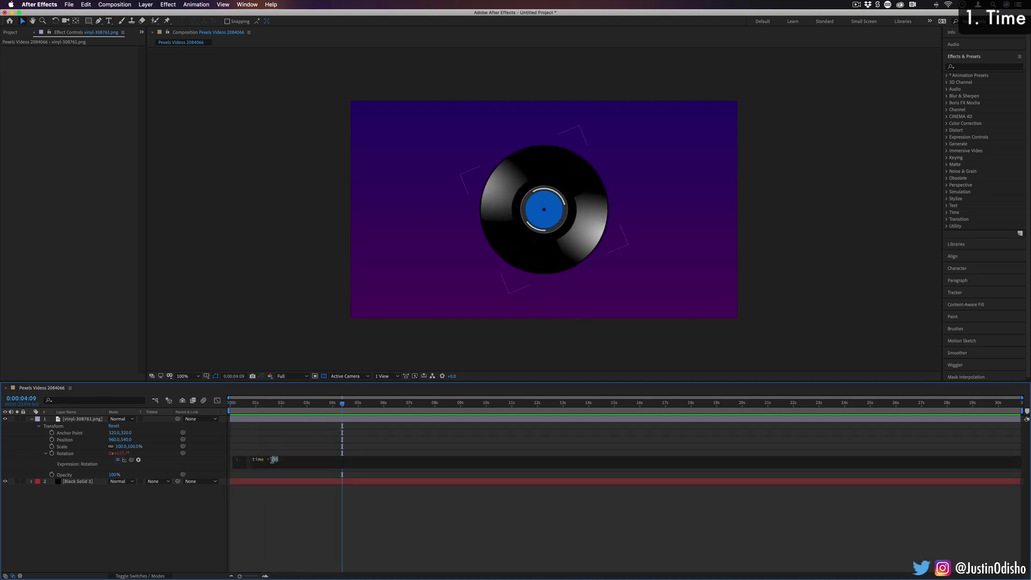
click(316, 411)
key(Home)
key(space)
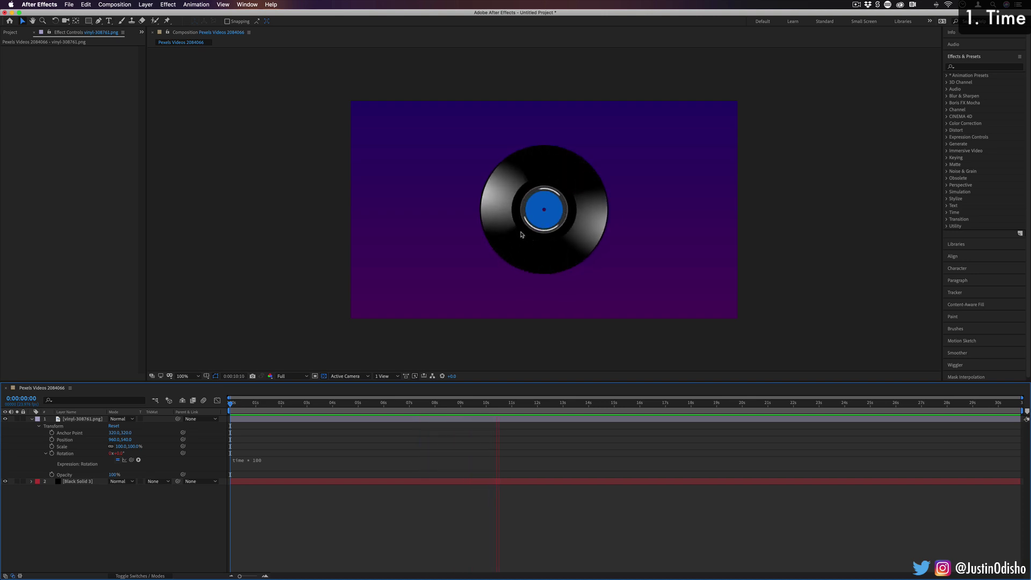
key(super+Tab)
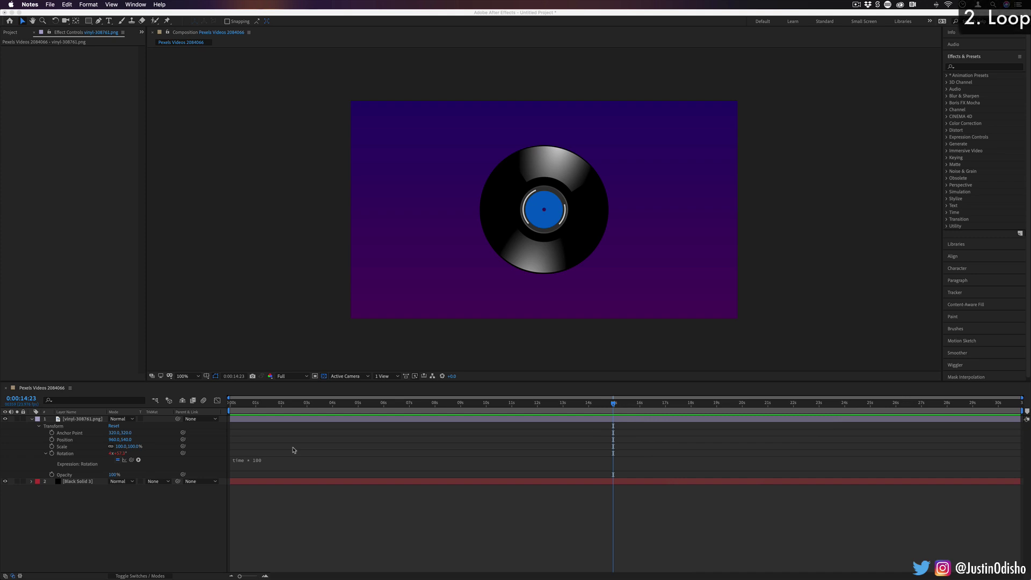
Step: Return to After Effects and edit the Rotation expression again
click(282, 460)
click(277, 461)
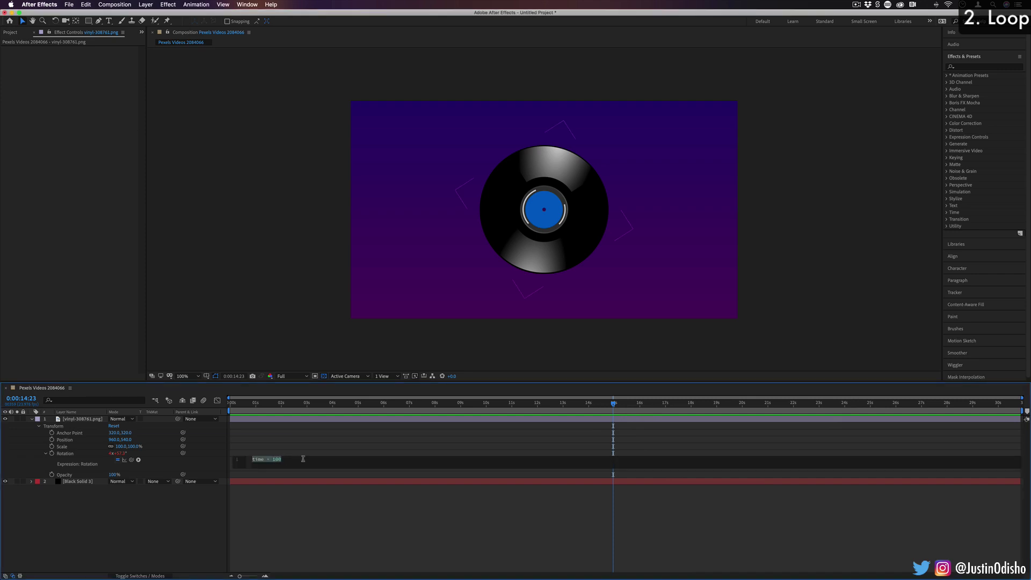
key(BackSpace)
click(292, 480)
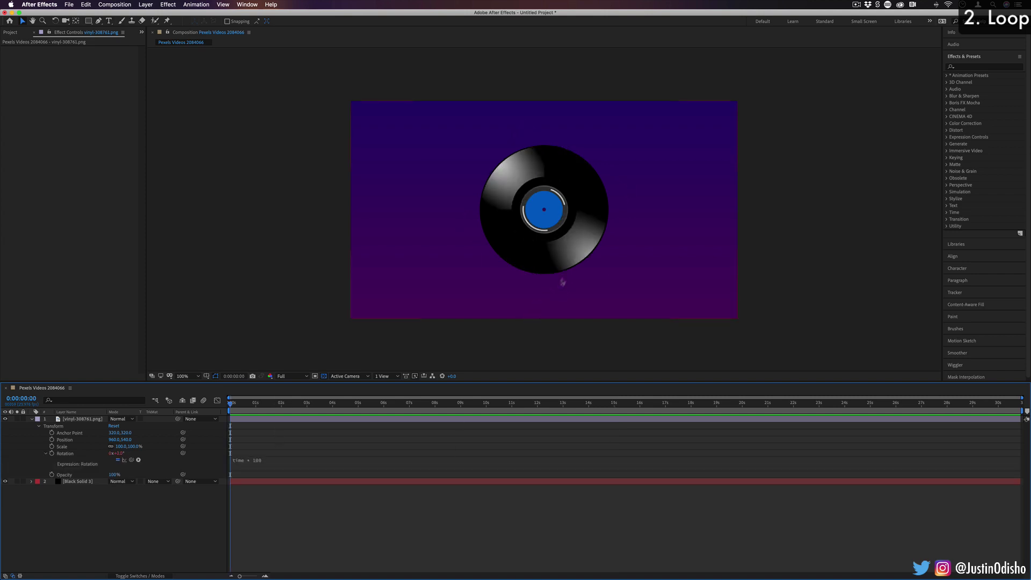
Step: Select the vinyl layer and set a 0% Scale keyframe at time zero
click(572, 256)
click(52, 447)
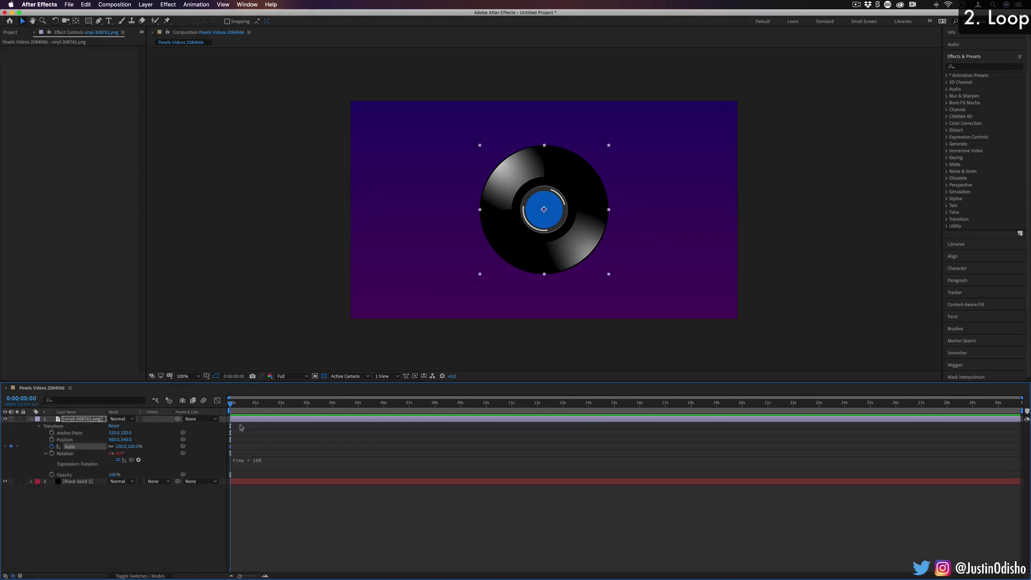
click(134, 446)
text(0)
key(Return)
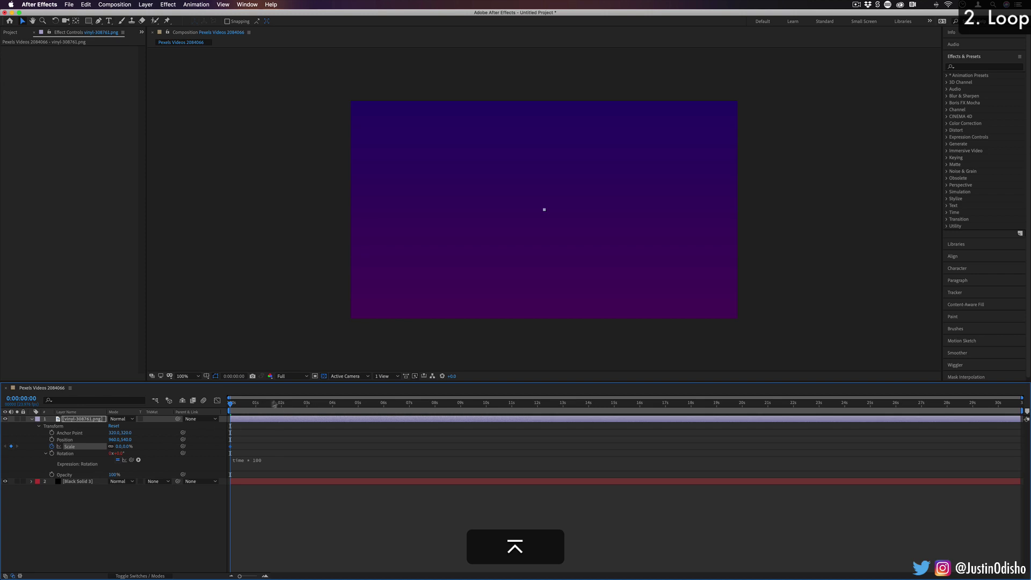
Step: Add Scale keyframes of 100% at 5 seconds and 0% at 10 seconds, then preview
drag(269, 406, 357, 406)
click(132, 447)
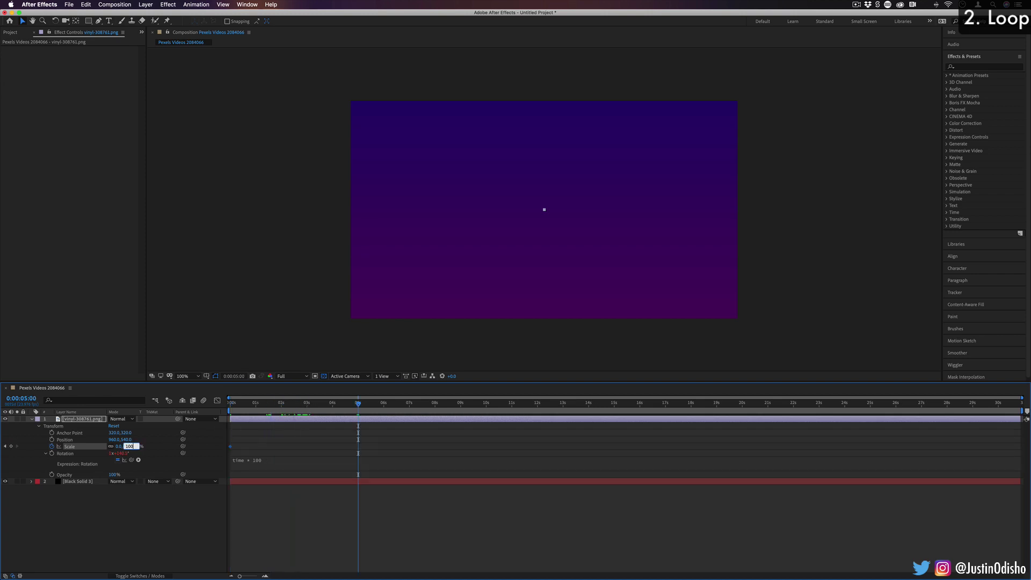
text(100)
key(Return)
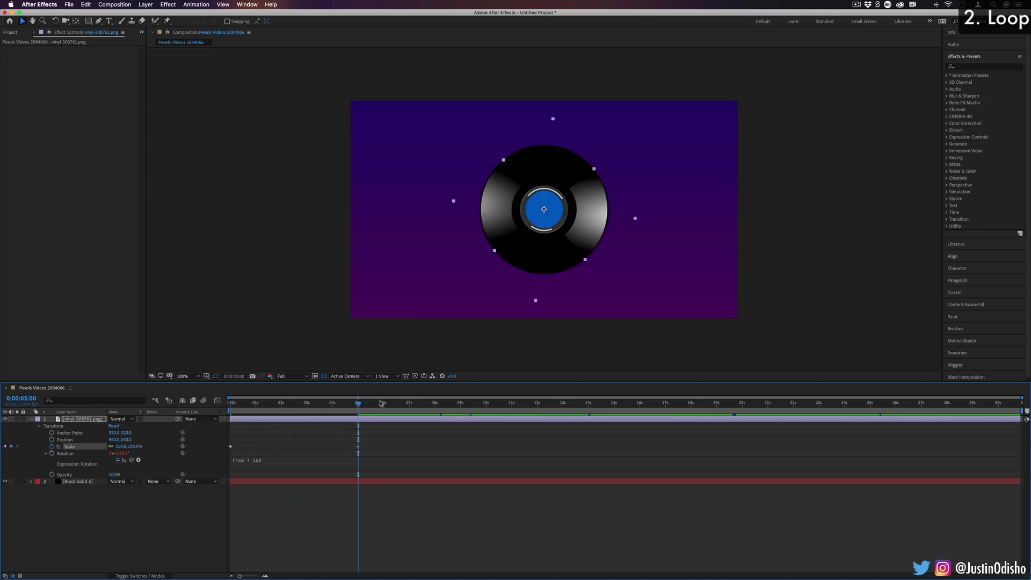
drag(381, 404, 230, 414)
key(ctrl+v)
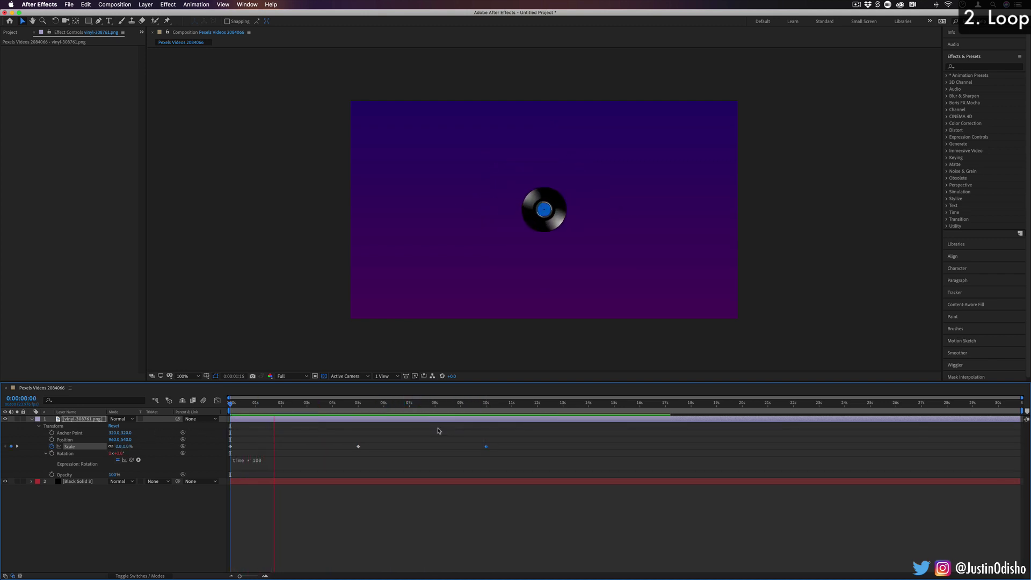
click(475, 419)
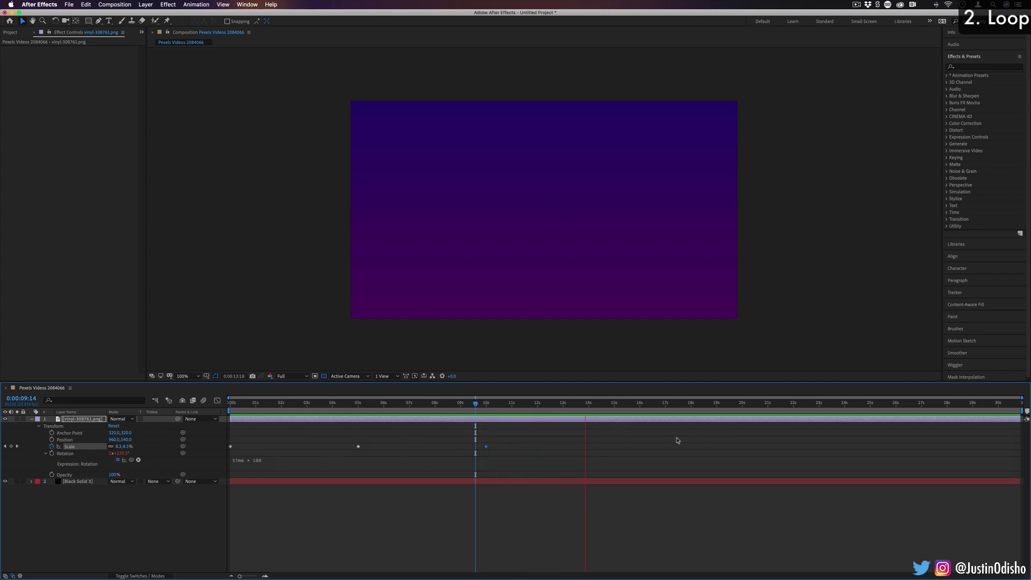
key(space)
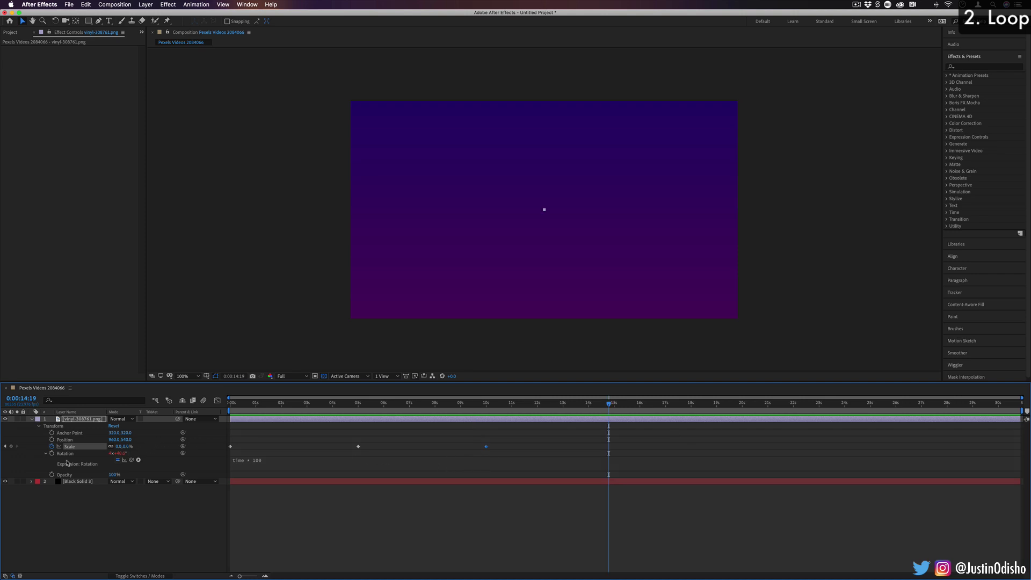
Step: Add a loopOut(type = "cycle") expression to Scale from the Property menu and preview the loop
key(alt)
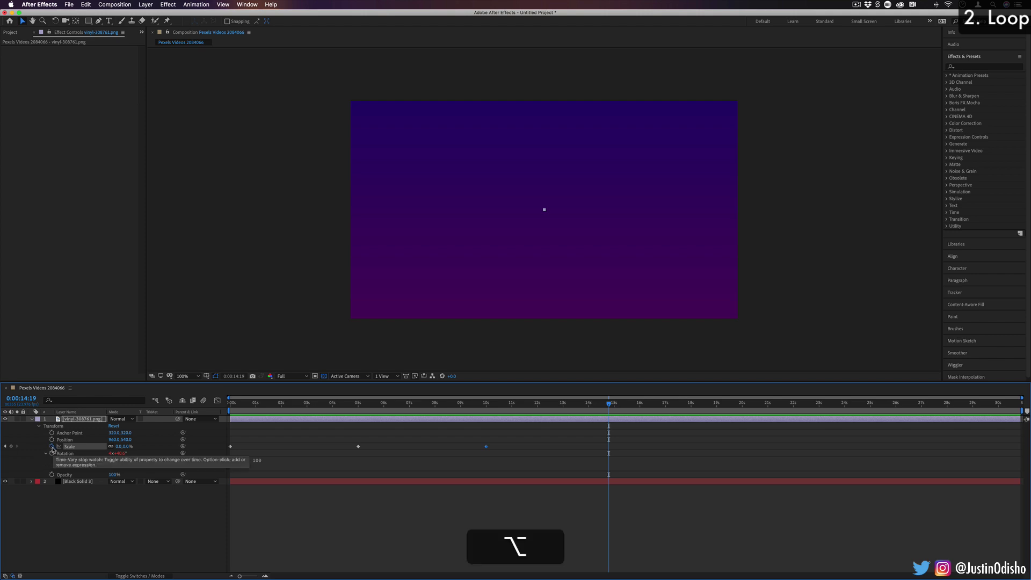
alt+click(52, 446)
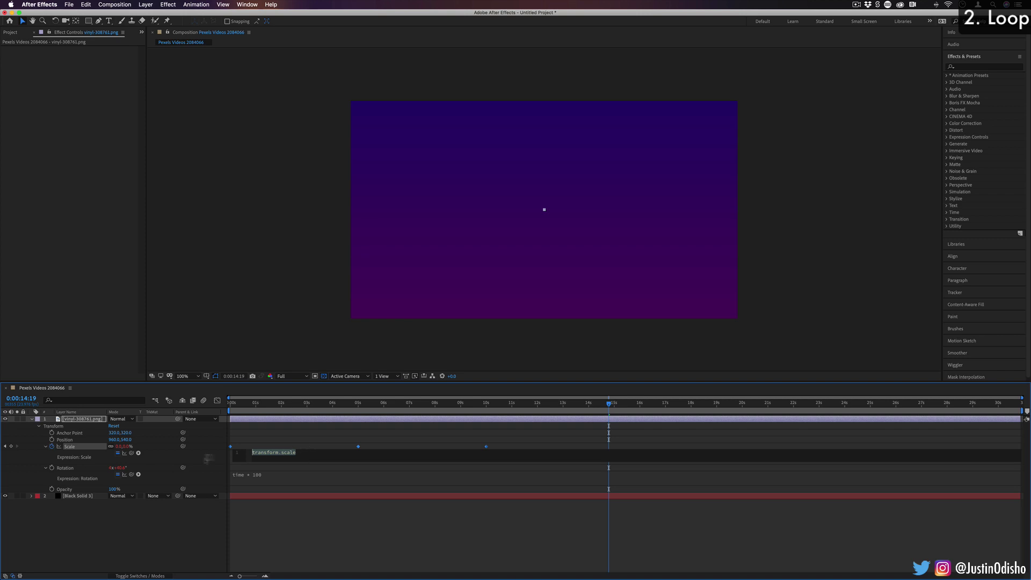
click(139, 454)
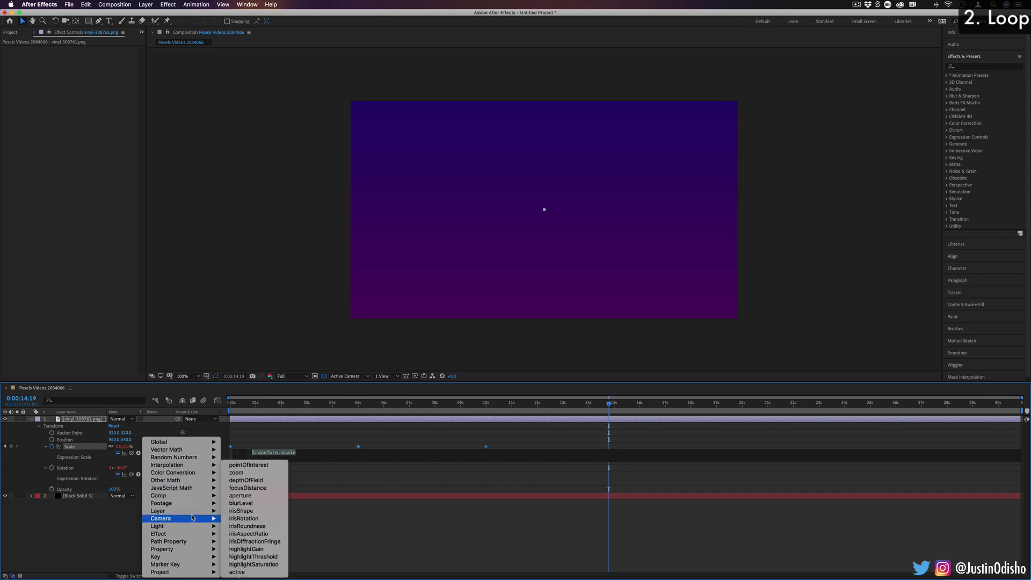
mouse_move(195, 496)
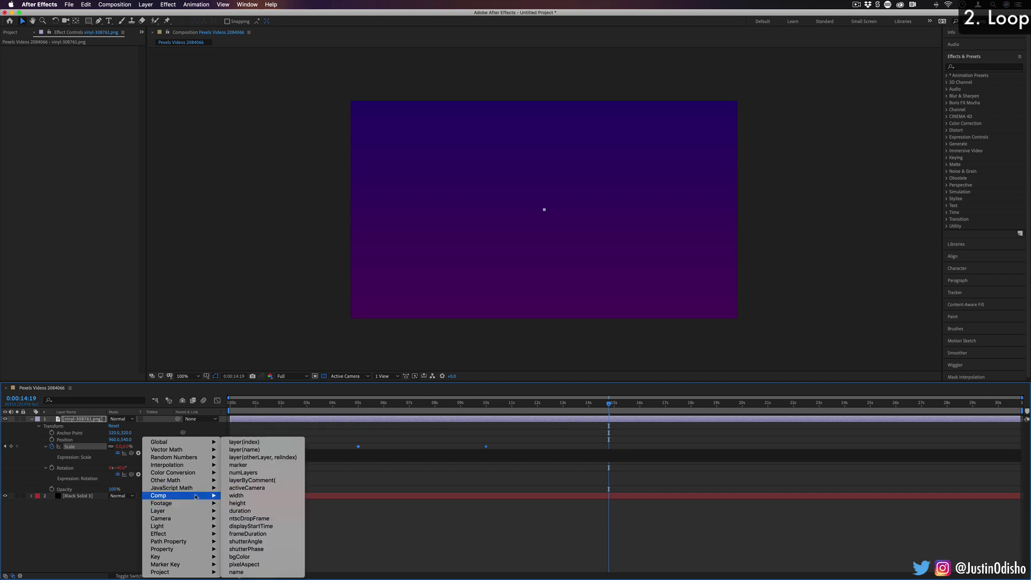
mouse_move(158, 550)
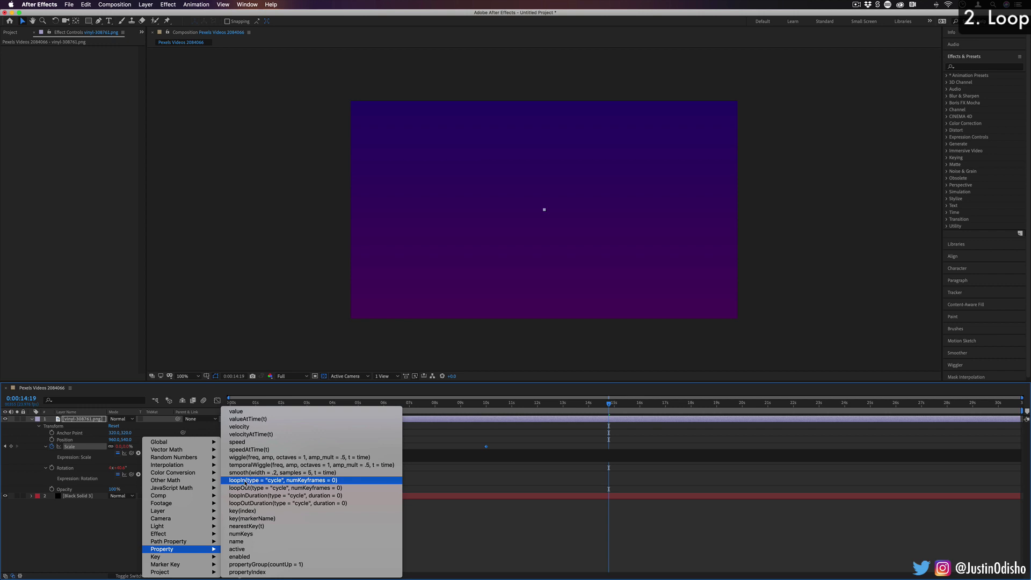
click(256, 489)
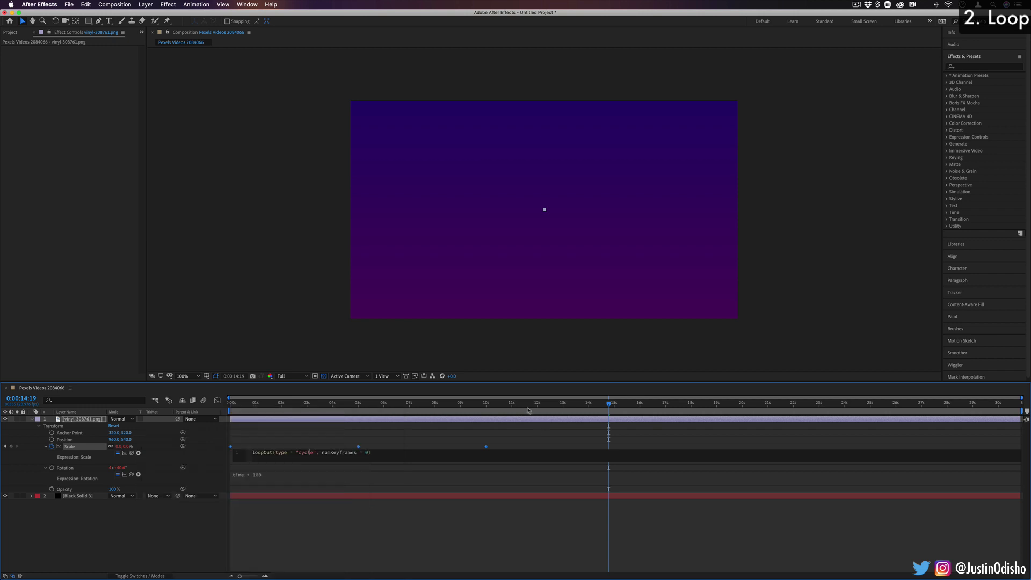
drag(388, 403, 465, 406)
key(space)
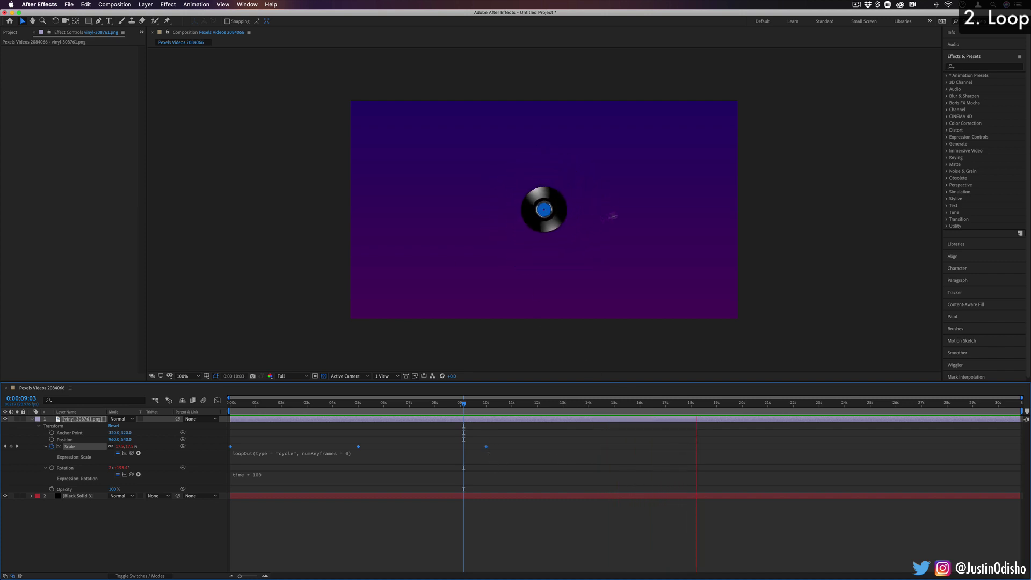
Step: Move the three Scale keyframes so they start at 10 seconds
key(space)
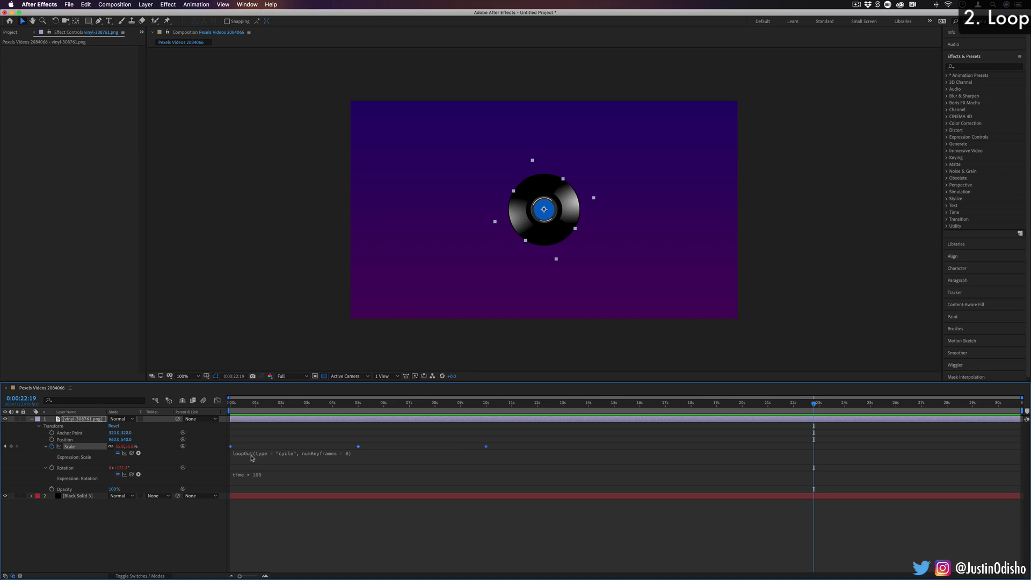
drag(547, 432, 486, 456)
drag(369, 403, 397, 447)
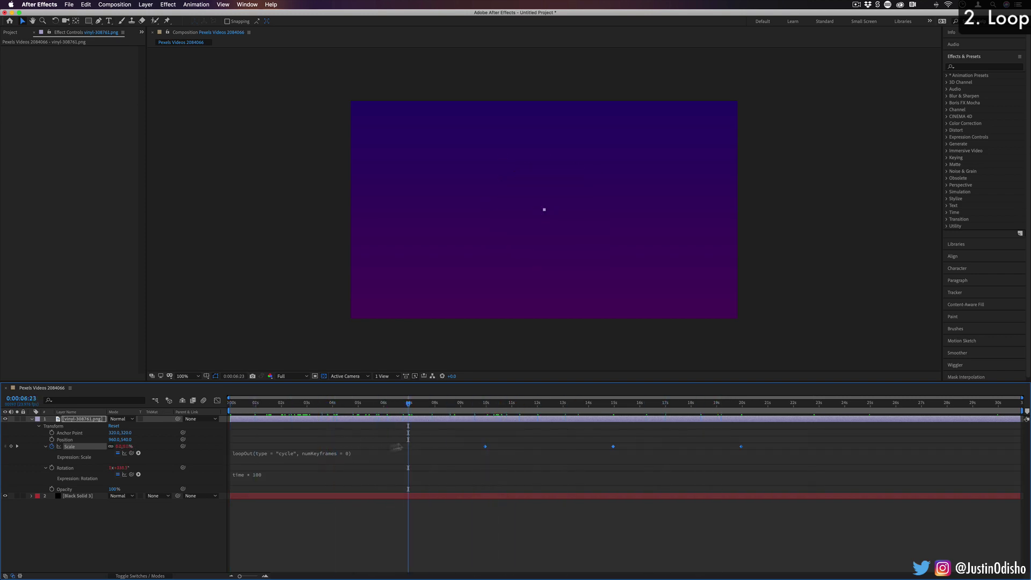
Step: Change the Scale expression to loopIn cycle and check the pulse before the keyframes
click(247, 456)
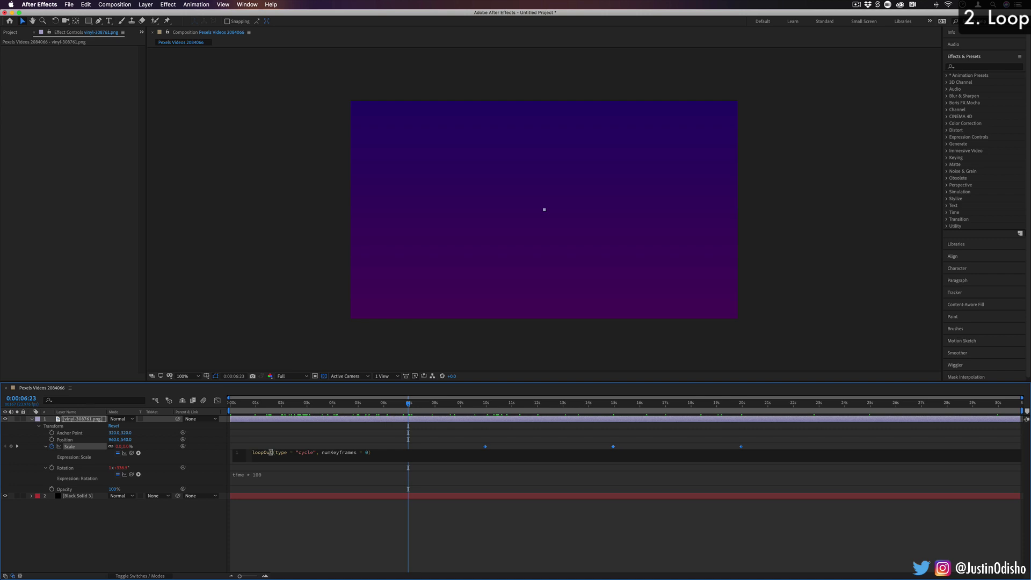
text(In)
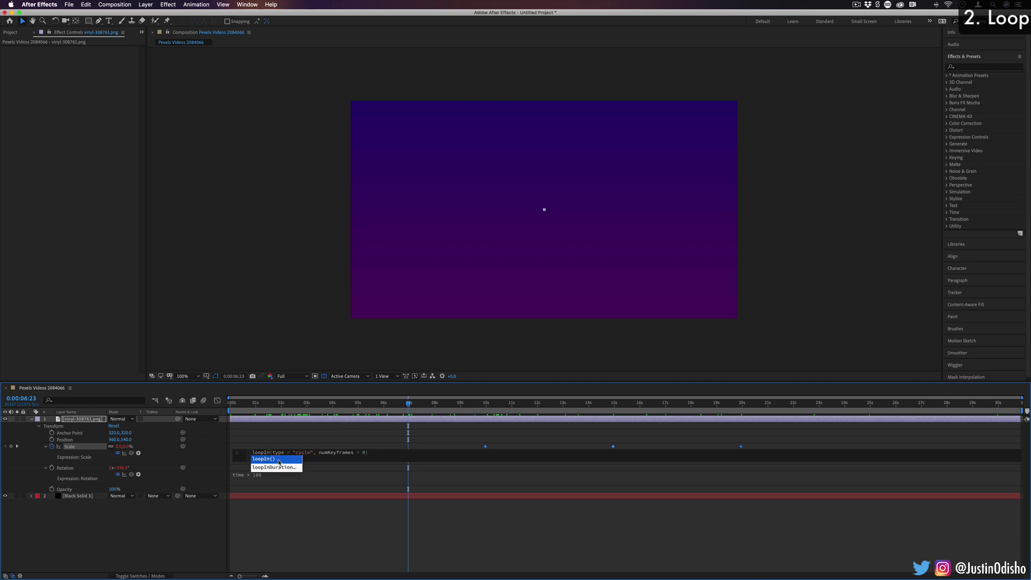
click(346, 444)
key(Home)
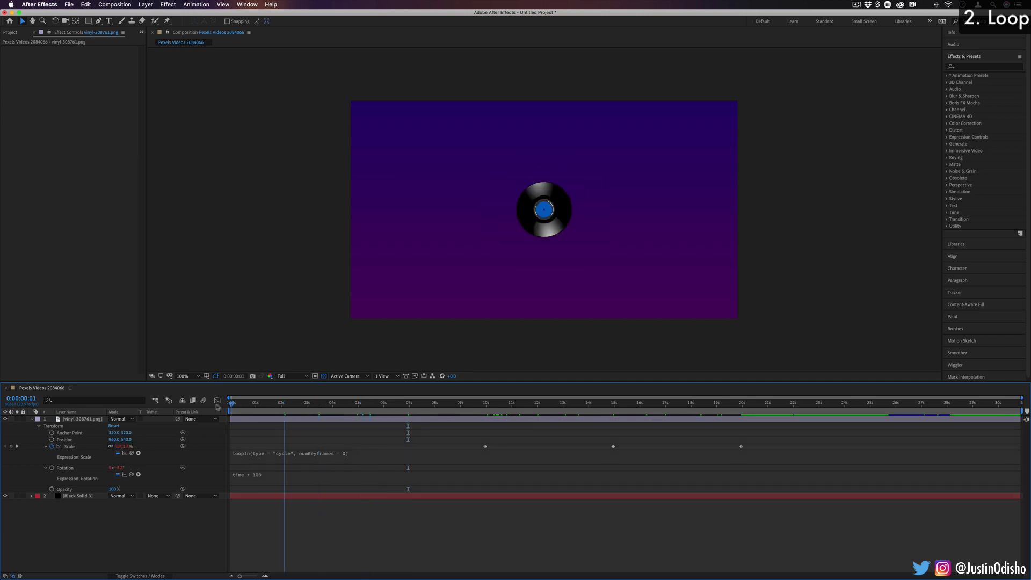
drag(230, 407, 751, 419)
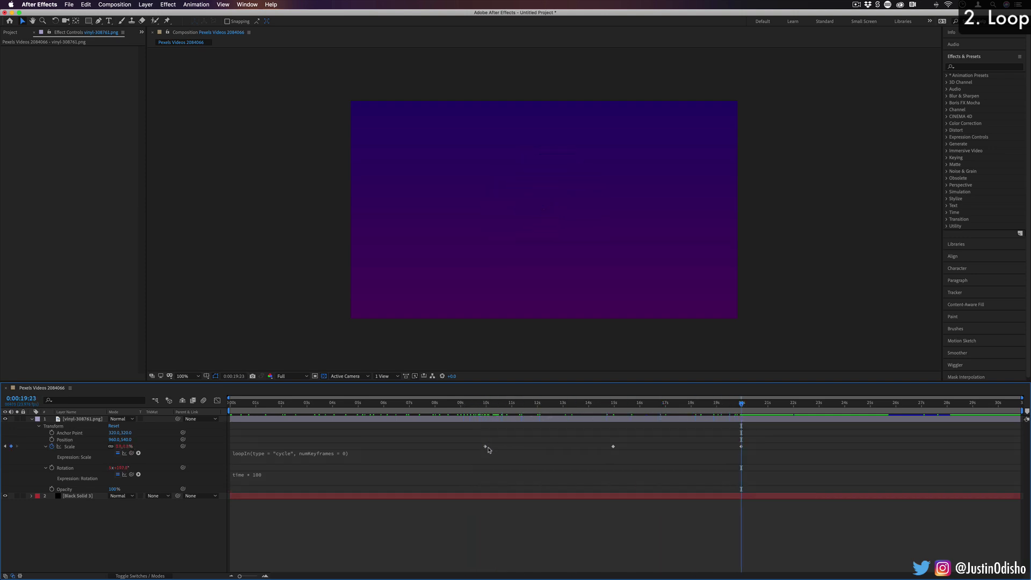
drag(485, 408, 881, 436)
key(Home)
key(space)
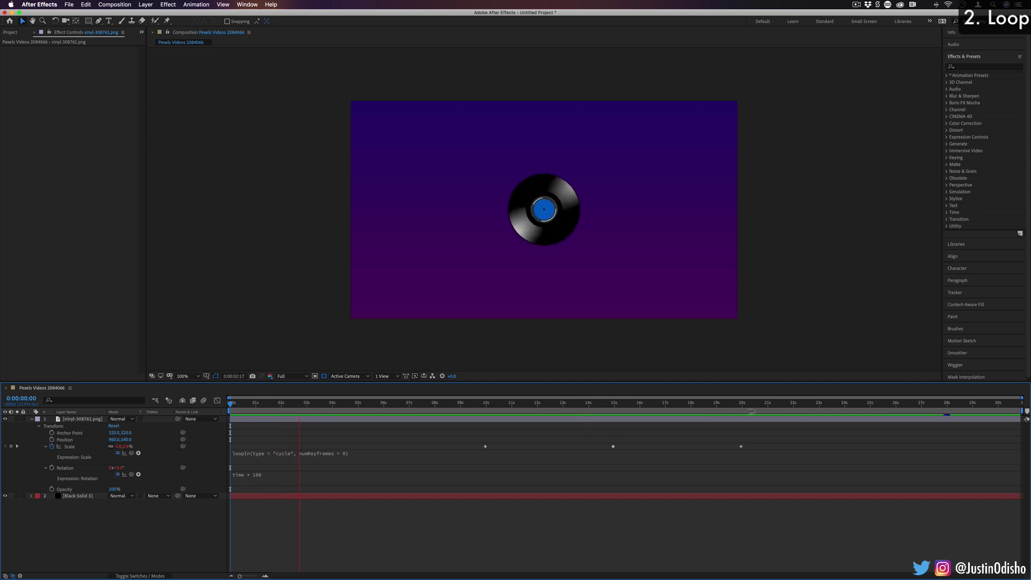
key(space)
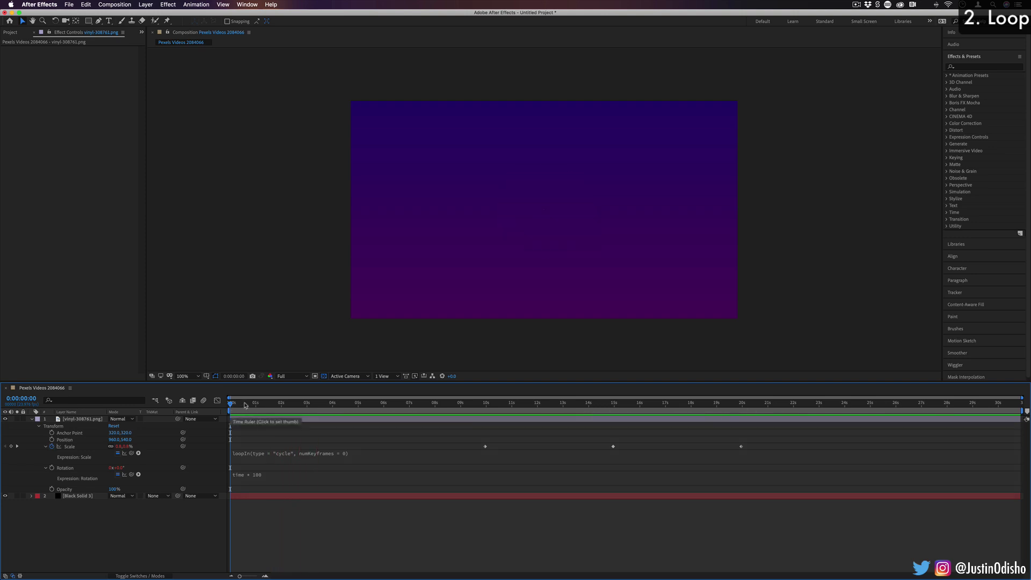
Step: Slide the vinyl left, bringing its Position x value to 199
drag(246, 404, 310, 404)
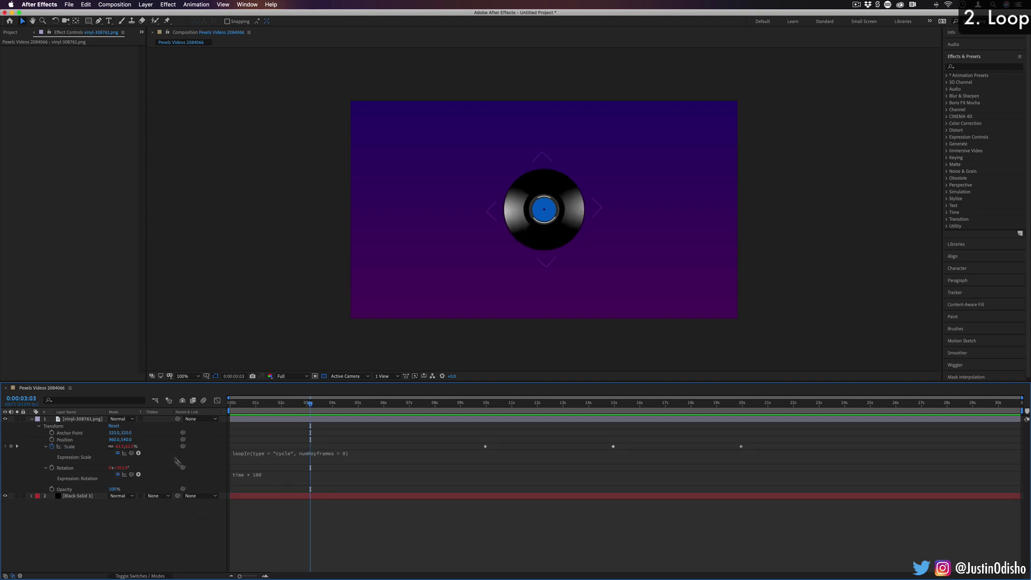
key(super+Tab)
click(117, 441)
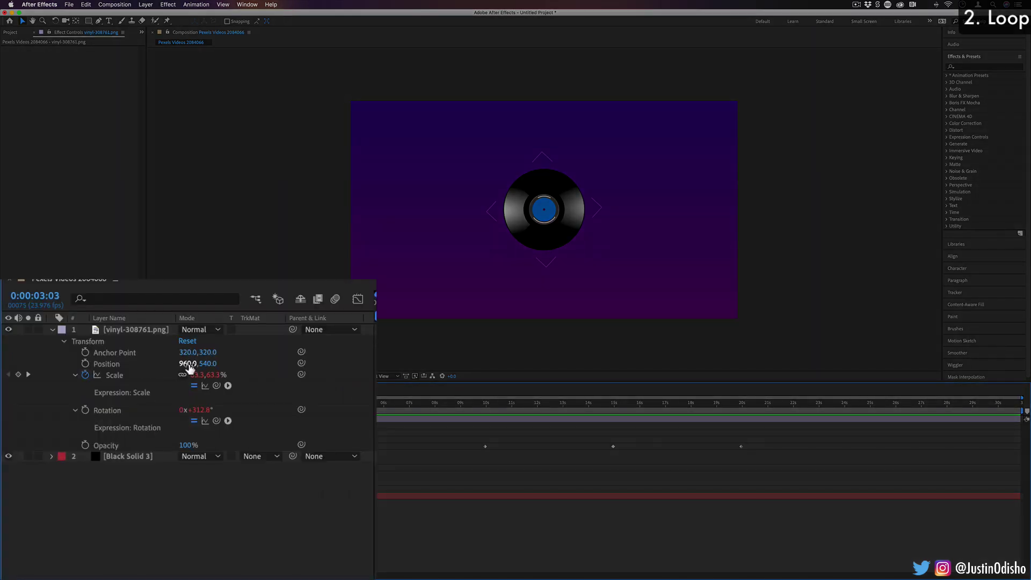
drag(117, 440, 114, 439)
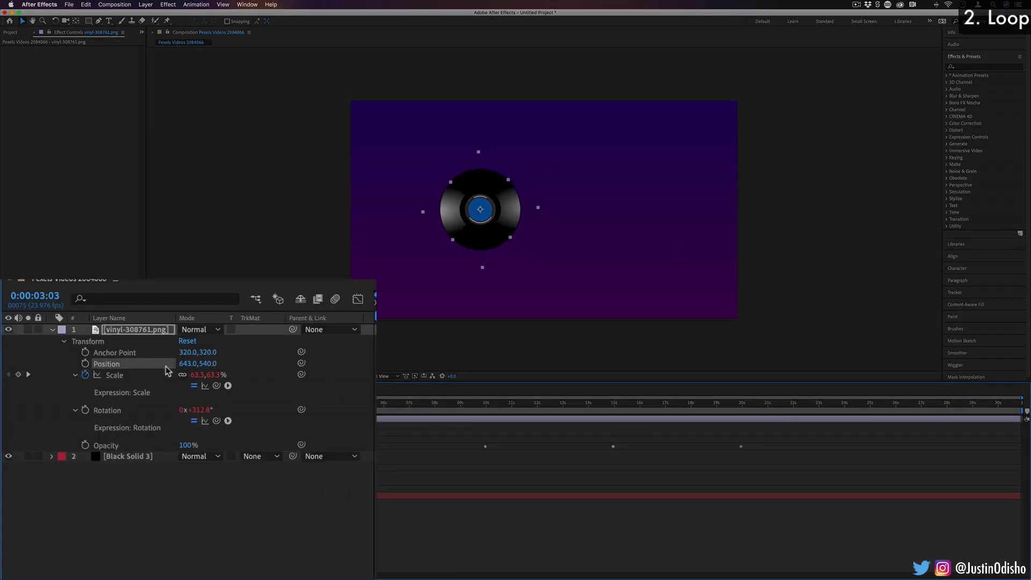
drag(188, 365, 10, 385)
drag(60, 440, 60, 440)
Step: Keyframe Position at 0s, x 311 at about 1:10 and x 234 near 2:04, then preview
key(Home)
click(52, 440)
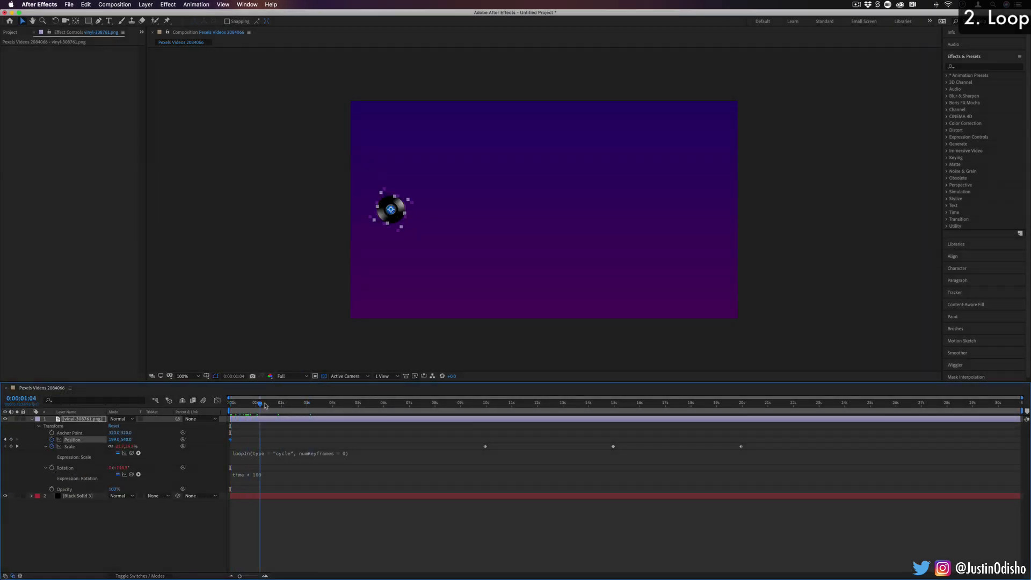
key(space)
drag(113, 440, 217, 438)
drag(267, 403, 285, 403)
drag(113, 440, 85, 440)
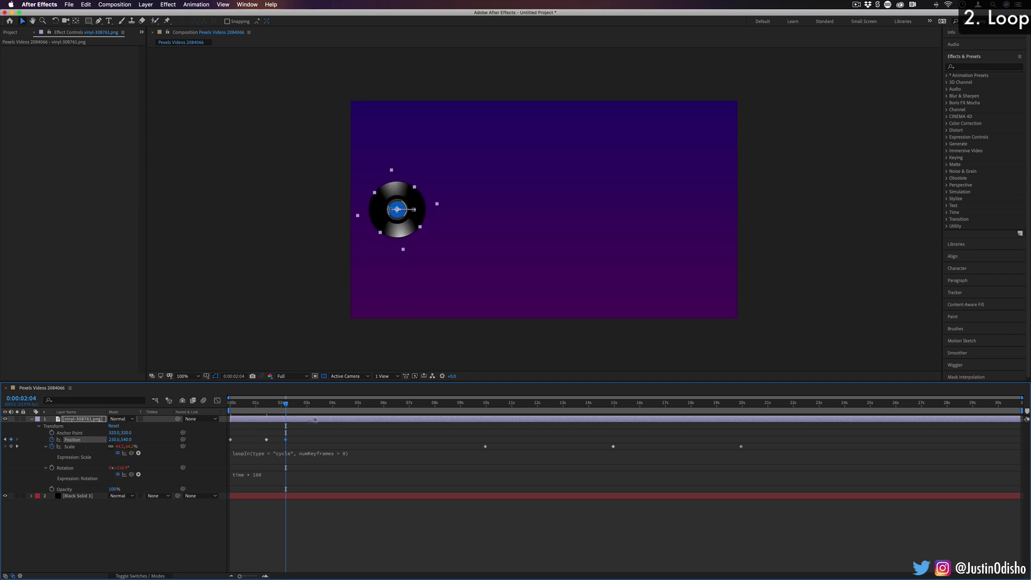
click(292, 404)
key(space)
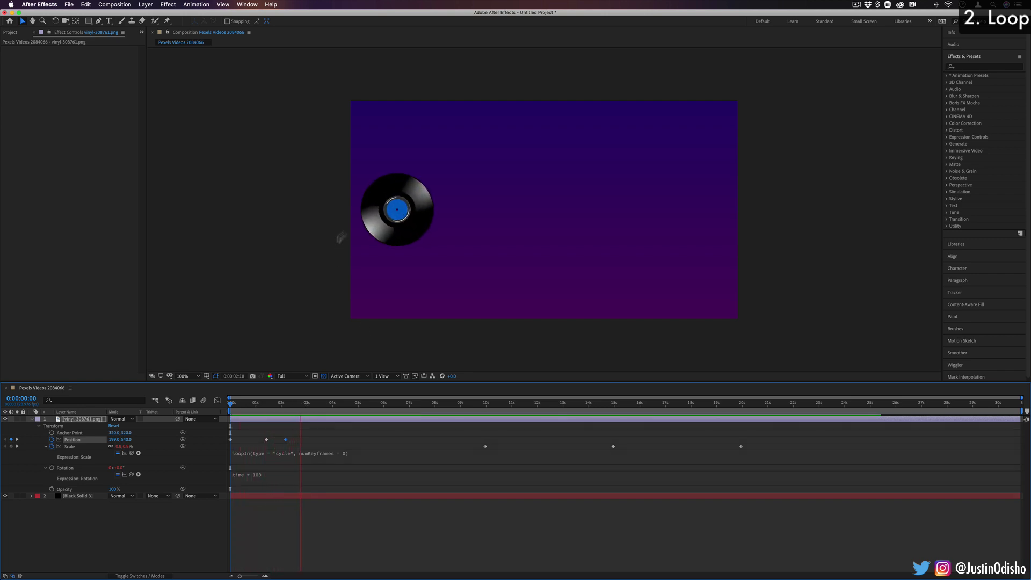
click(301, 404)
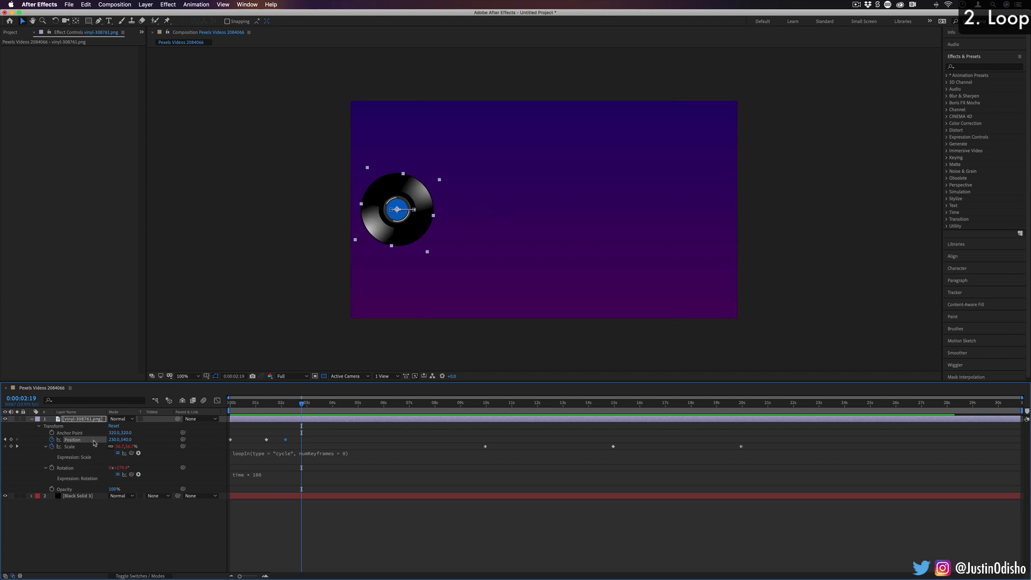
Step: Give Position a loopOut("offset") expression and scrub to check the repeating move
key(alt)
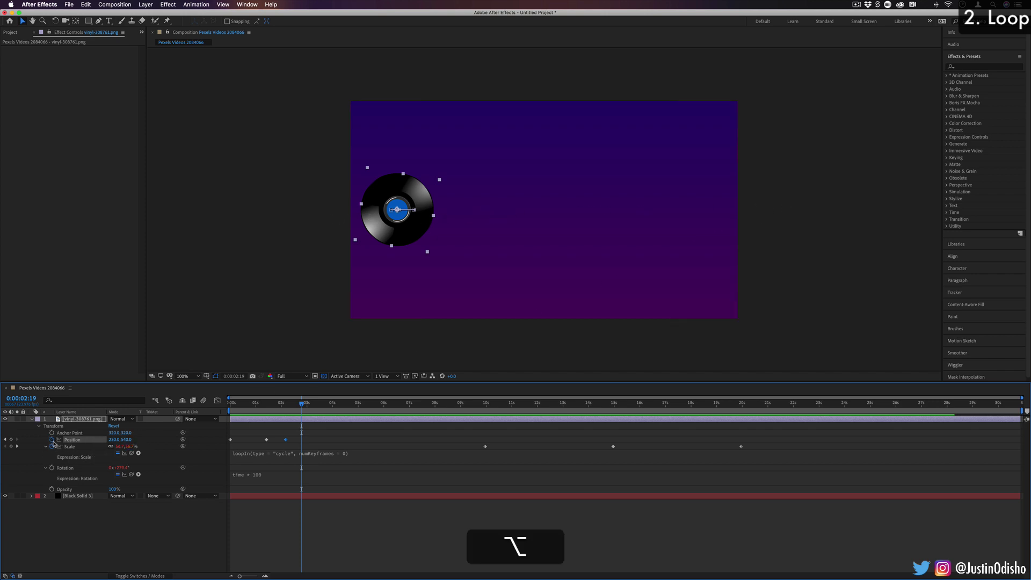
alt+click(52, 440)
text(Loop)
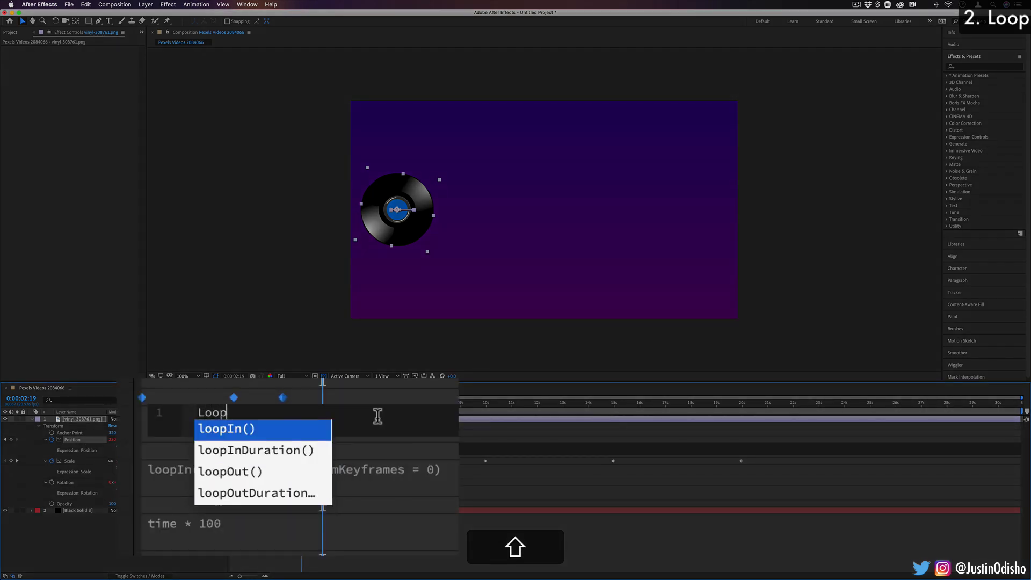
key(Down)
key(Down)
key(Return)
key(Right)
key(Left)
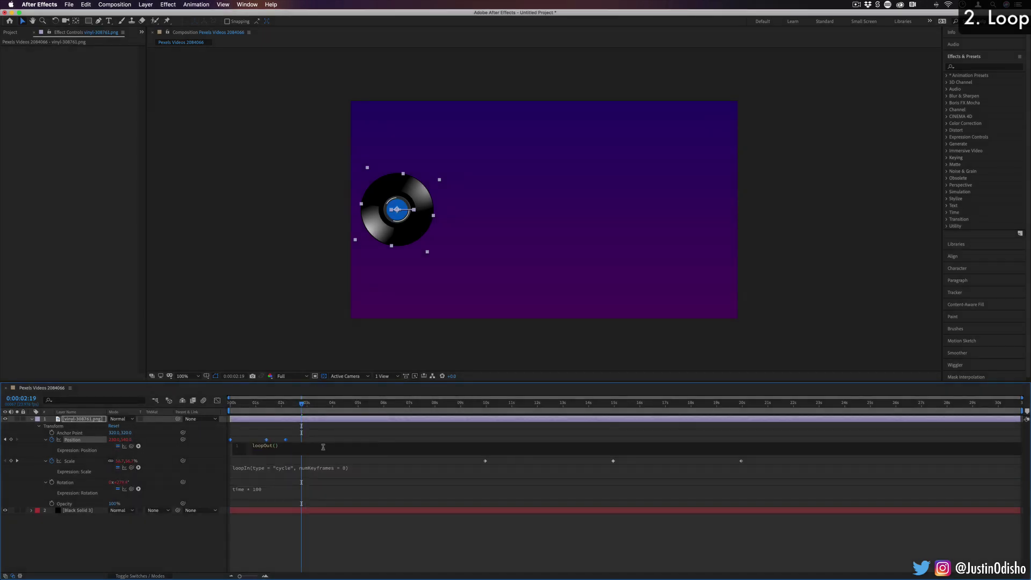
key(shift)
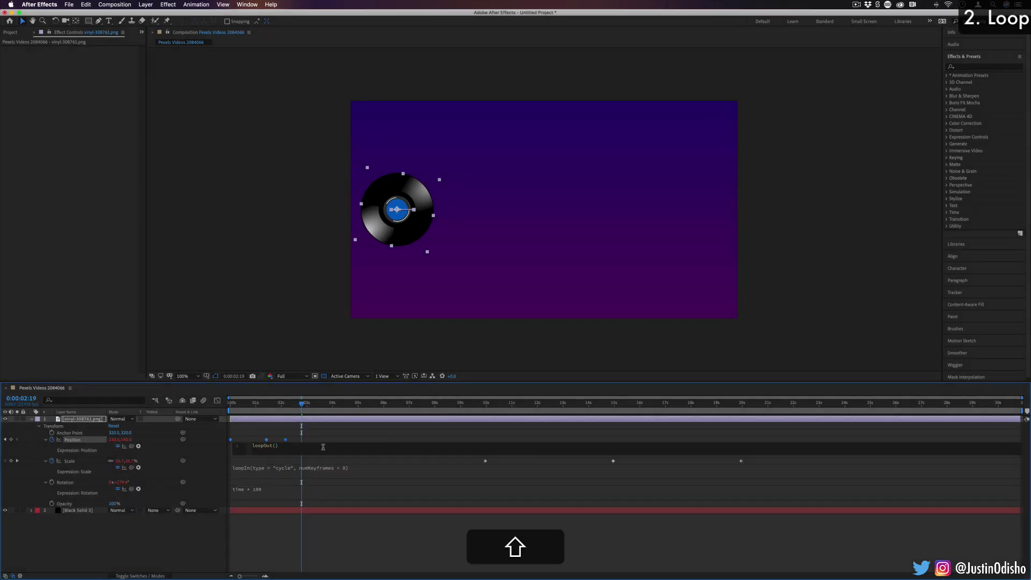
text(")
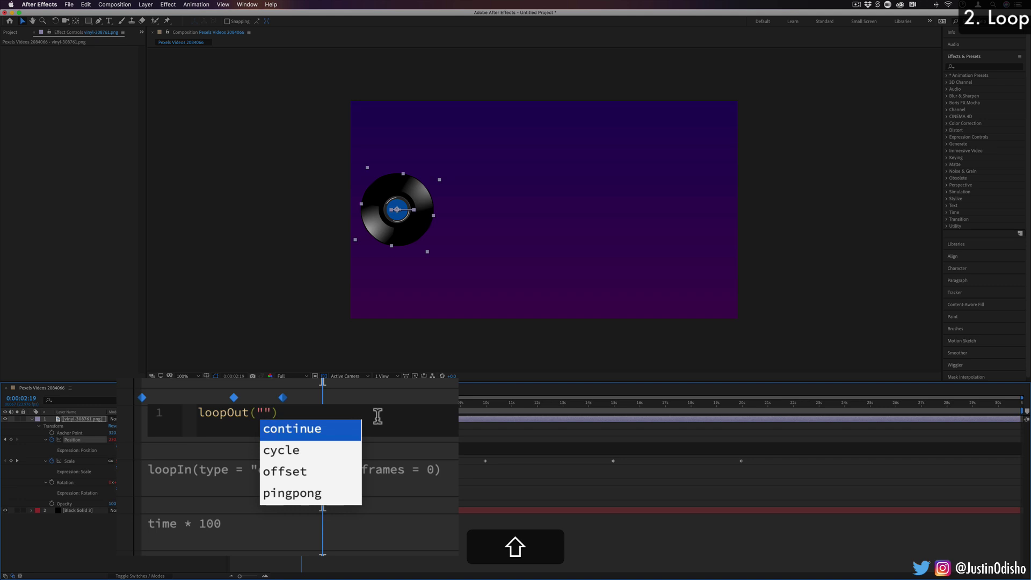
text(off)
key(Return)
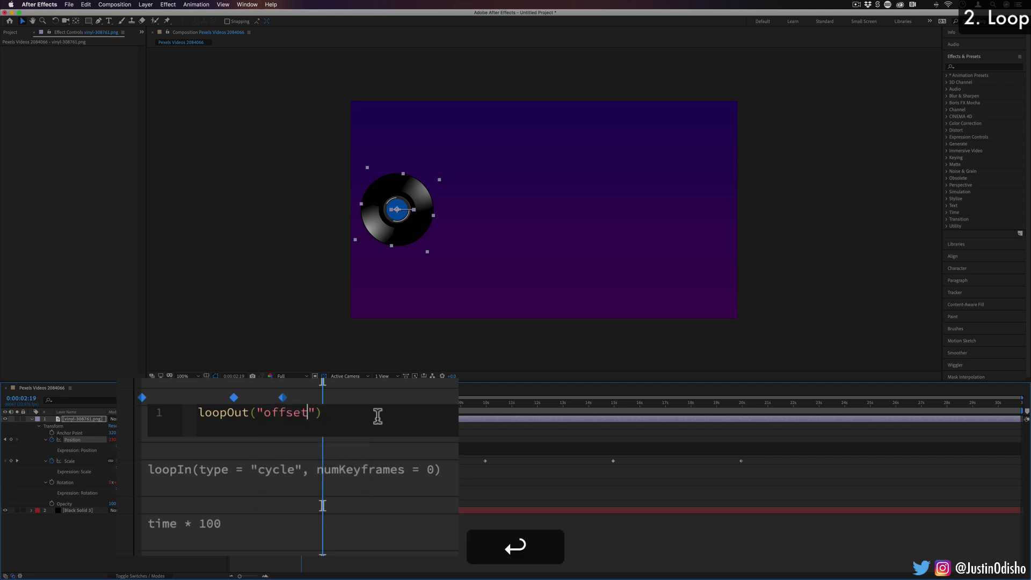
drag(304, 404, 191, 402)
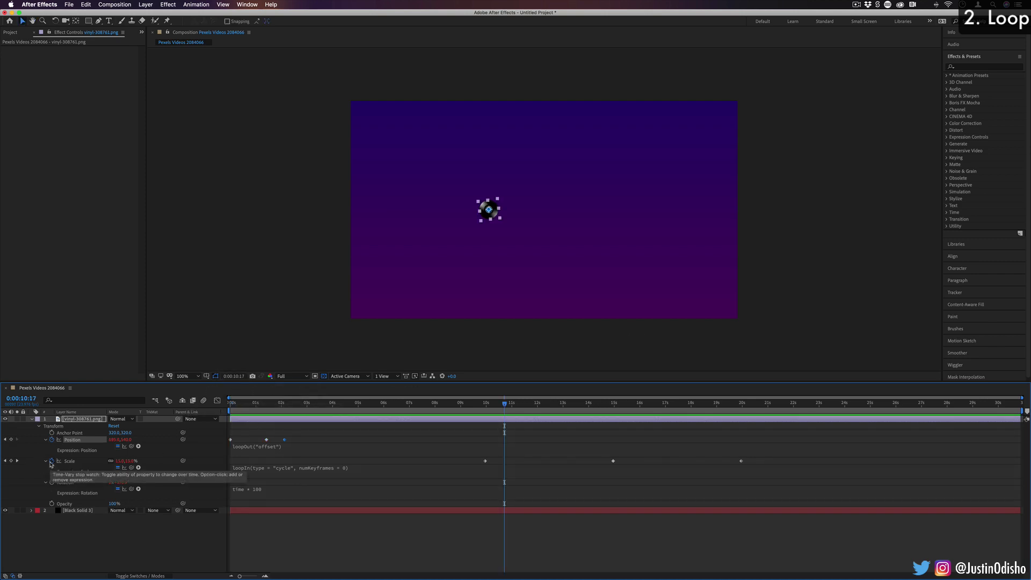
Step: Clear the Scale loop expression and preview the record from the start
click(51, 461)
key(space)
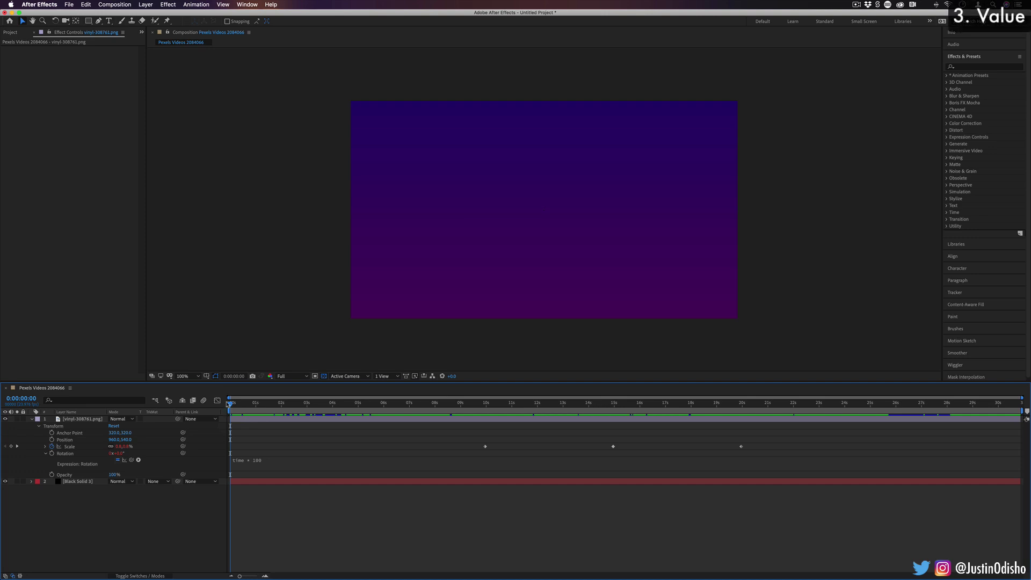
Step: Give the vinyl's Scale a loopOut(type = "cycle", numKeyframes = 0) expression and preview the repeating growth
drag(236, 407, 310, 416)
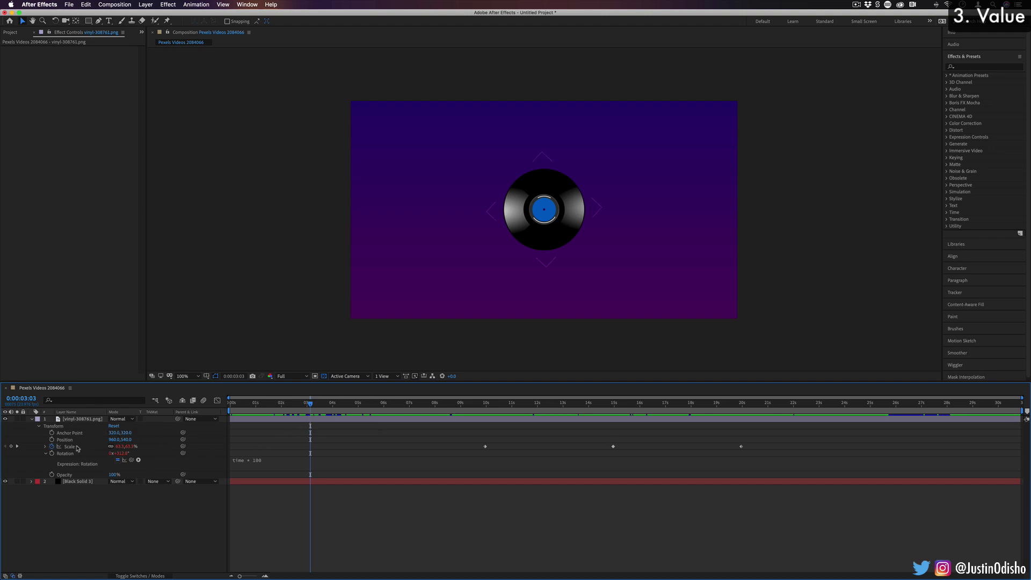
key(alt)
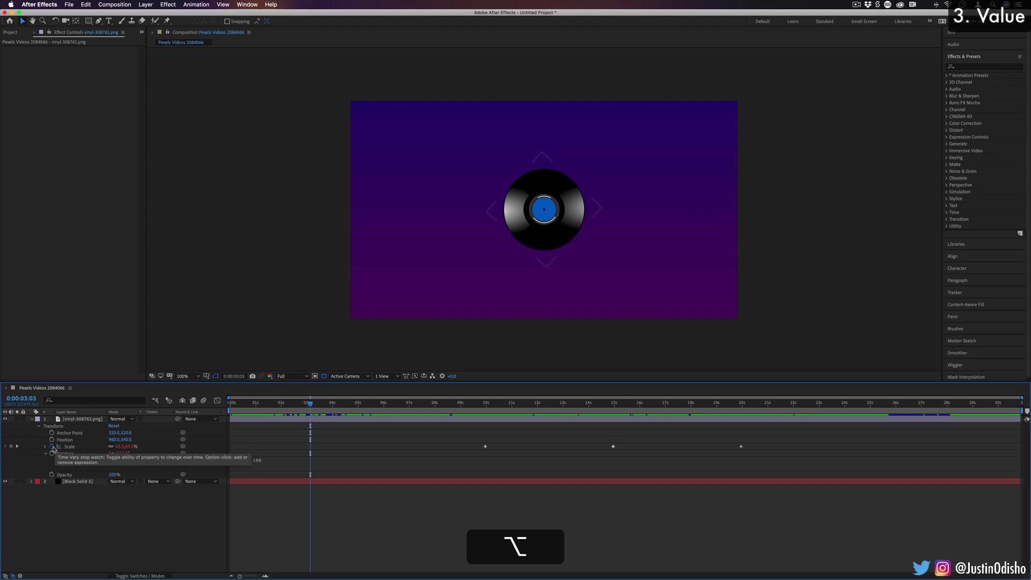
alt+click(53, 449)
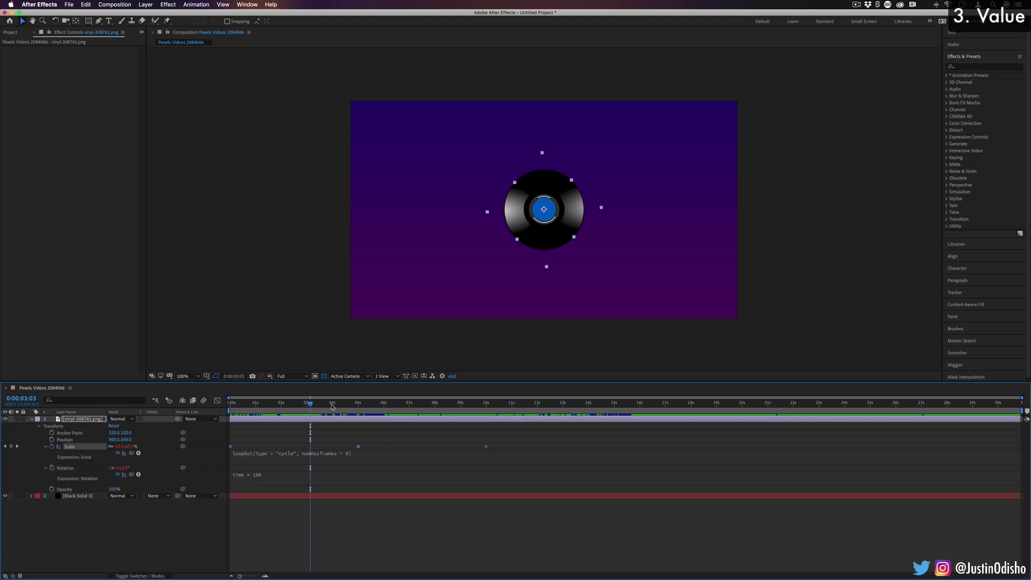
drag(332, 406, 495, 436)
key(space)
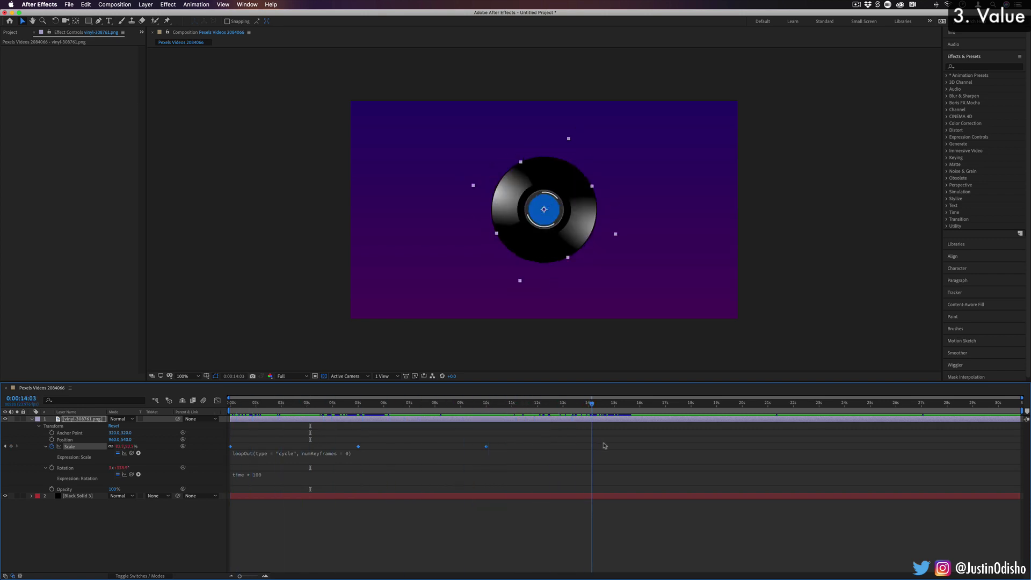
key(space)
click(489, 451)
click(380, 453)
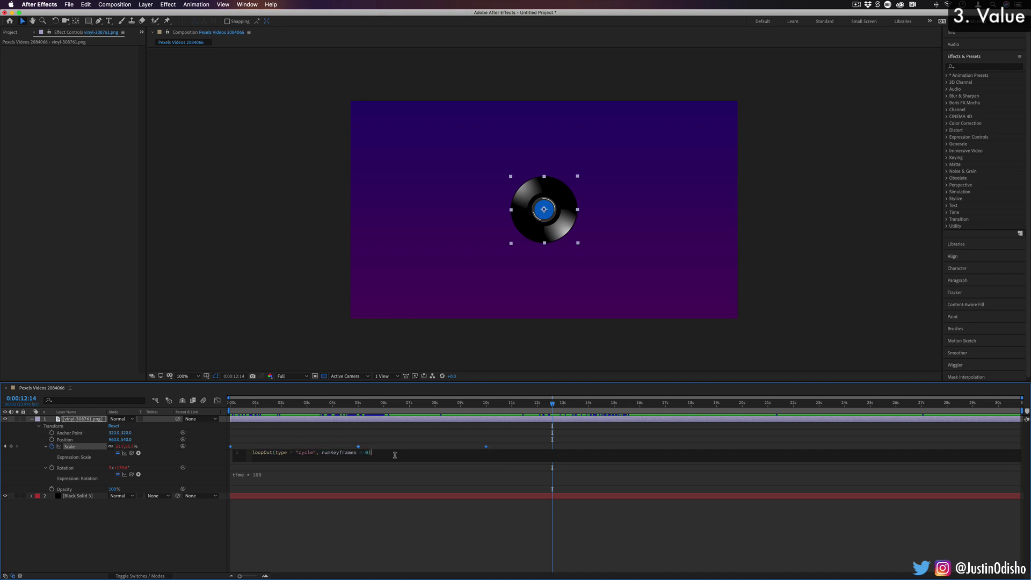
Step: Add a value * 2 line after the loopOut in the Scale expression
key(Return)
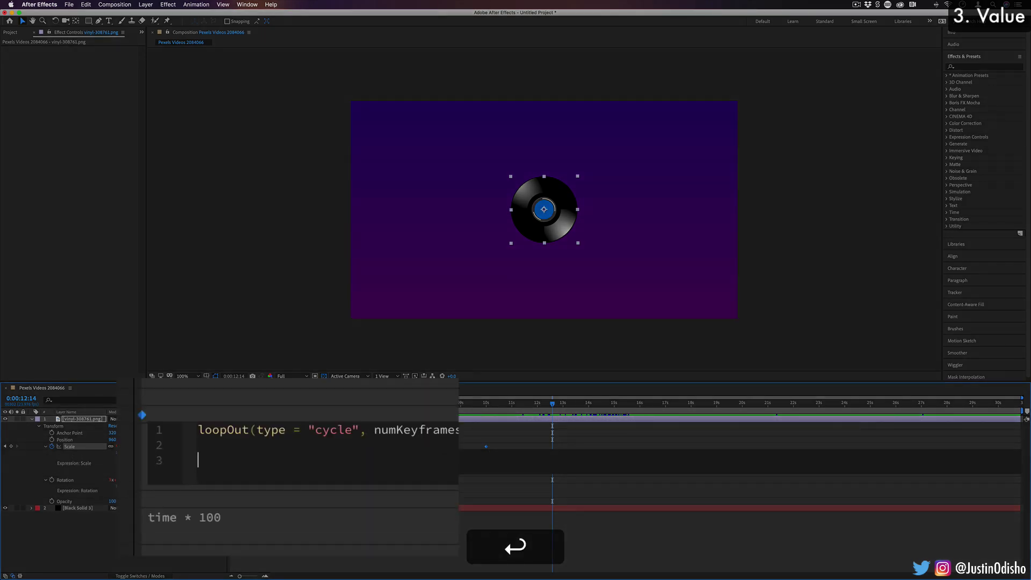
text(value)
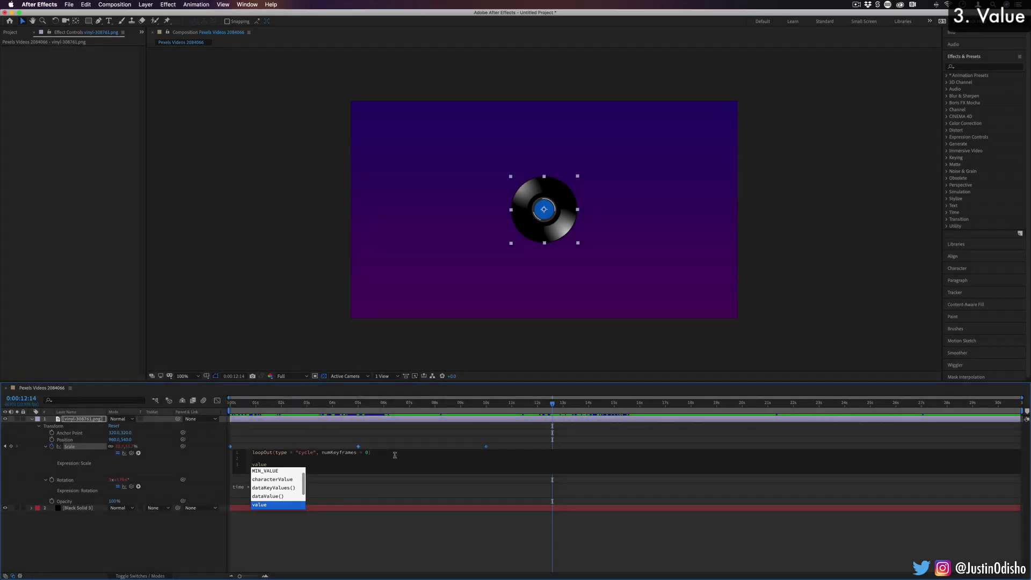
key(Return)
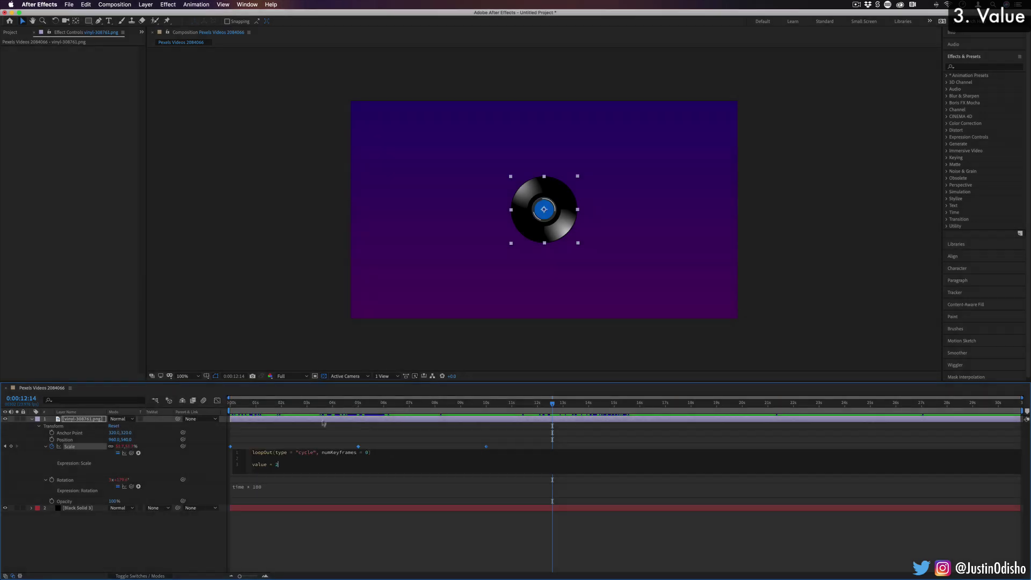
drag(335, 407, 413, 427)
Step: Change the operator so the line reads value / 2, and preview the half-size loop
click(279, 464)
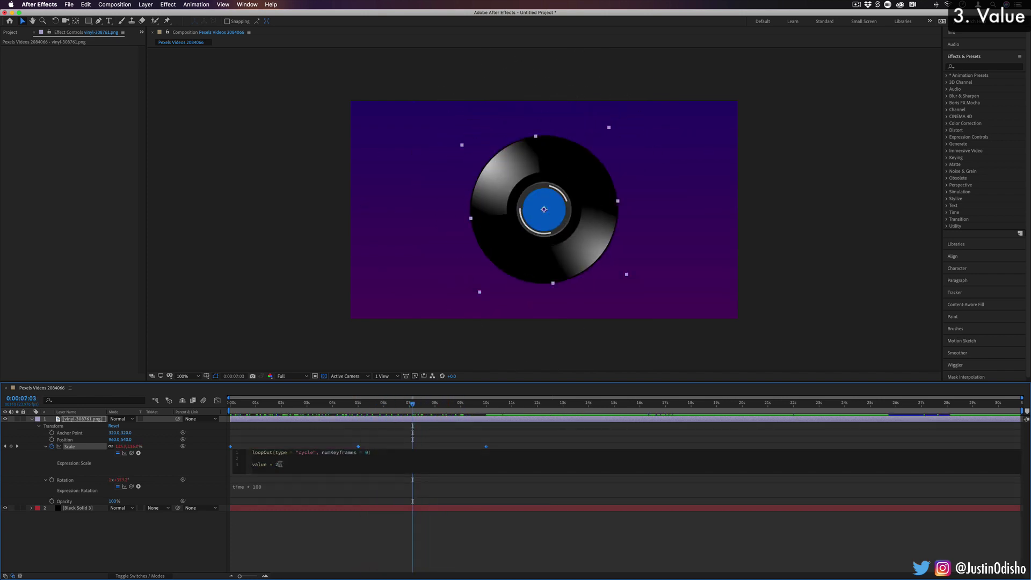
text(/)
click(375, 411)
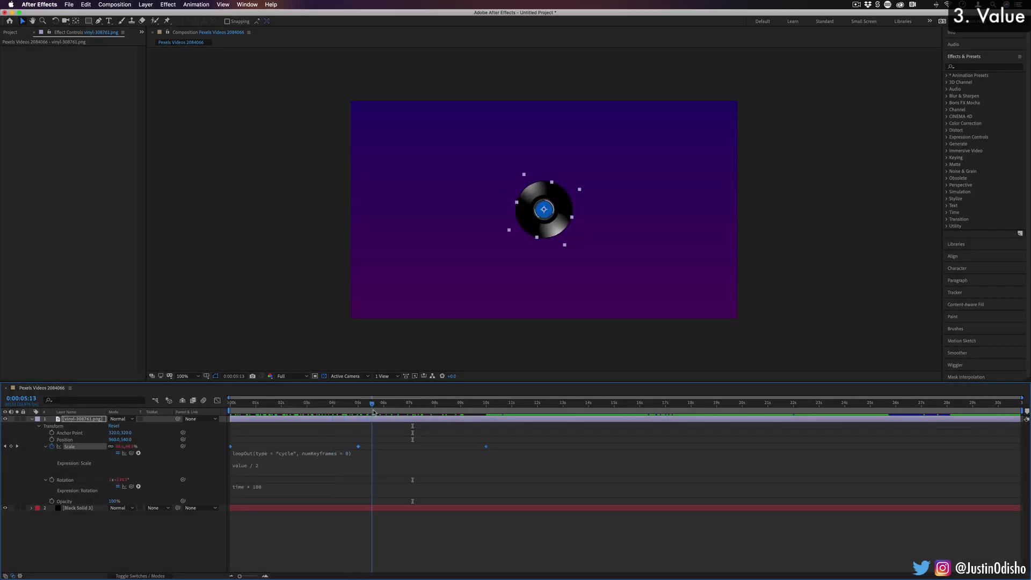
key(space)
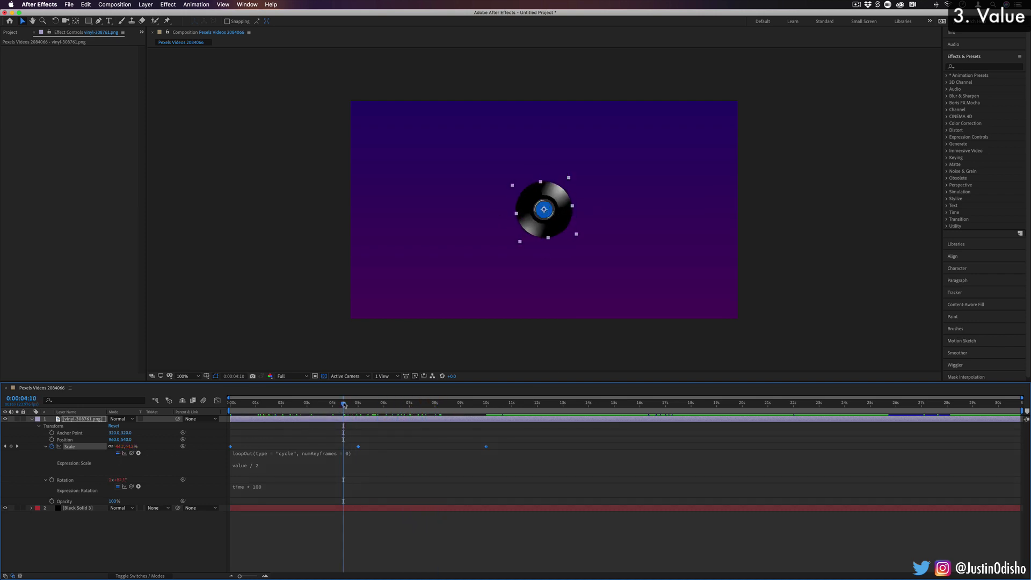
key(space)
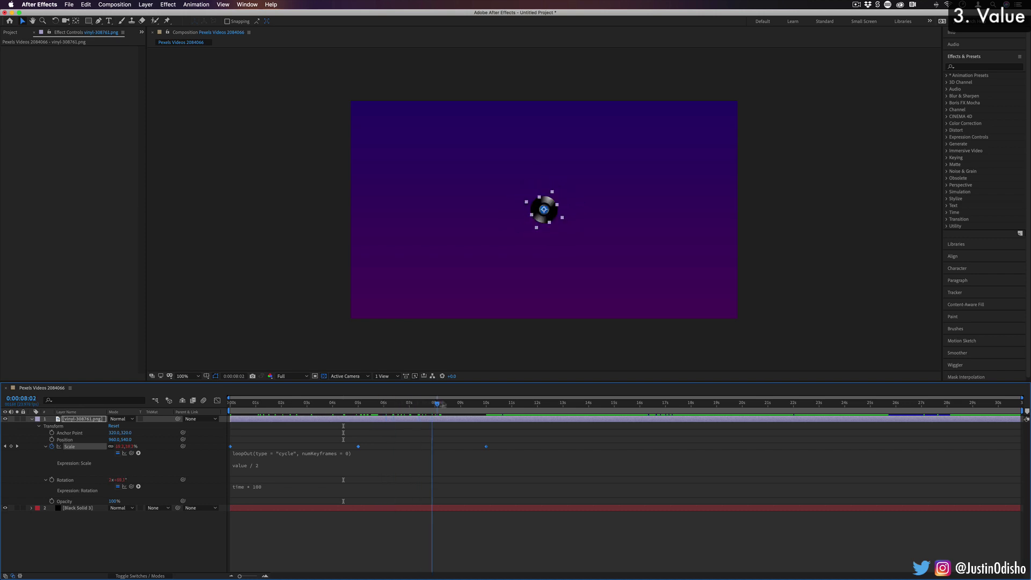
Step: Duplicate the vinyl layer and set the copy's Position expression to value + [500]
key(super+d)
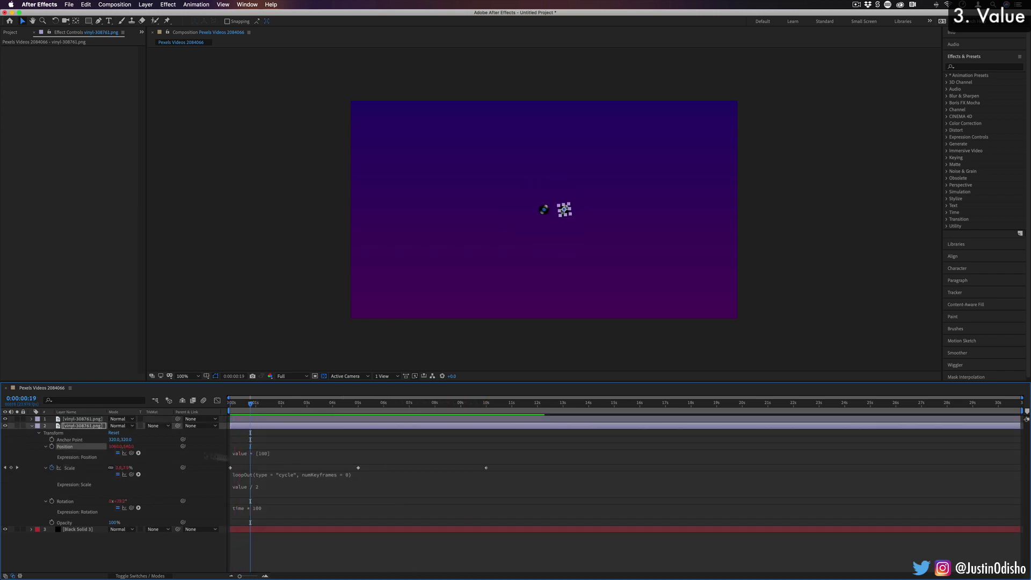
click(258, 455)
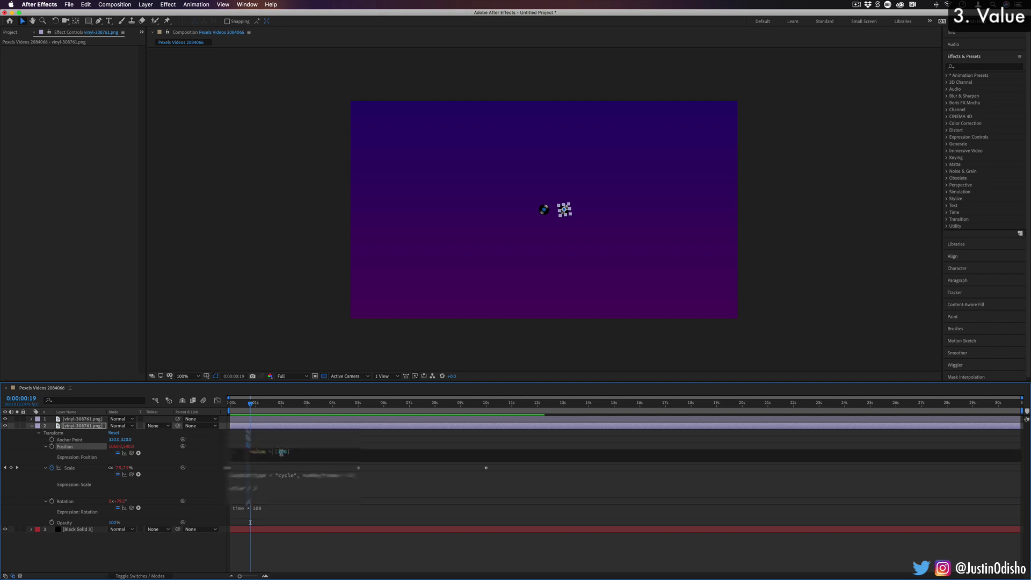
text(5)
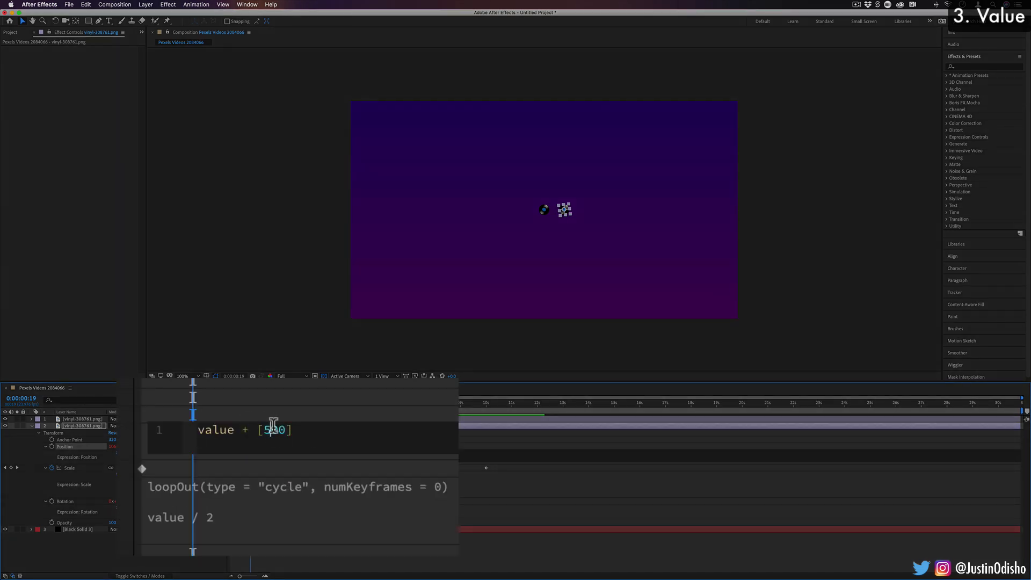
click(274, 403)
Step: Scrub and preview from about two seconds to compare the two pulsing vinyls
drag(275, 404, 355, 406)
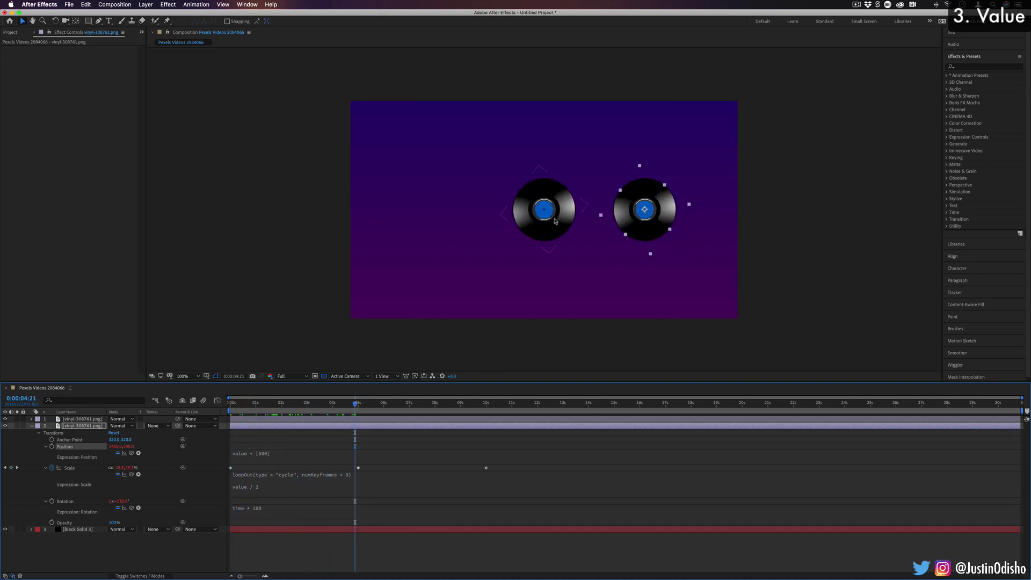
click(378, 411)
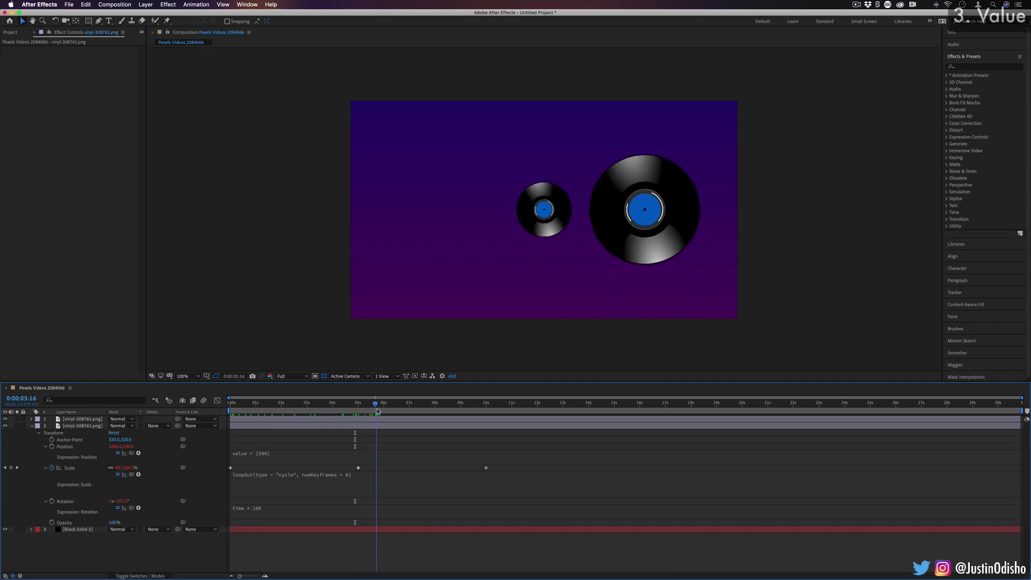
drag(355, 405, 304, 409)
key(space)
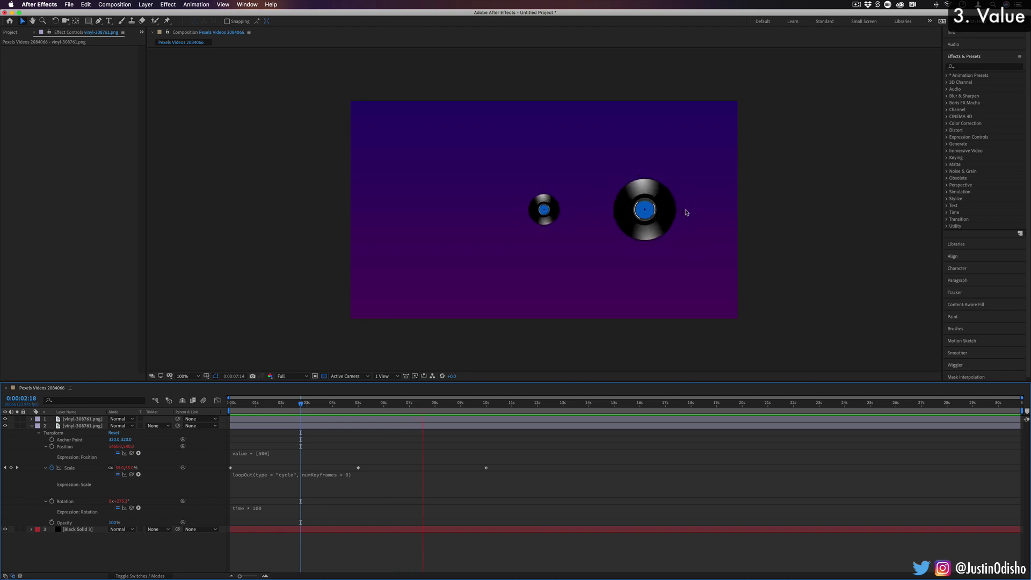
click(110, 331)
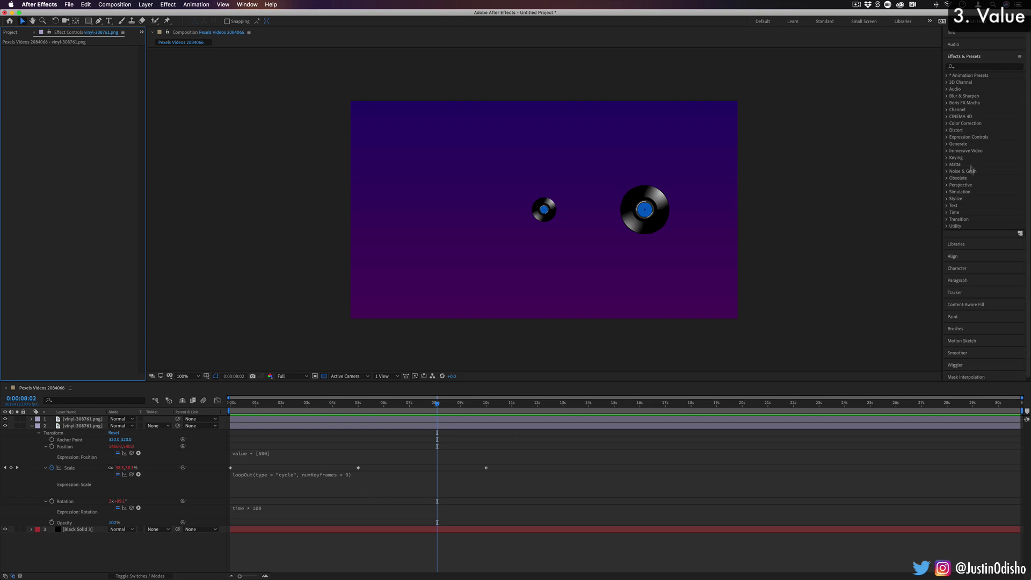
Step: Create a text layer reading TEXT near the comp's top-left and expand its Transform group
key(super+Tab)
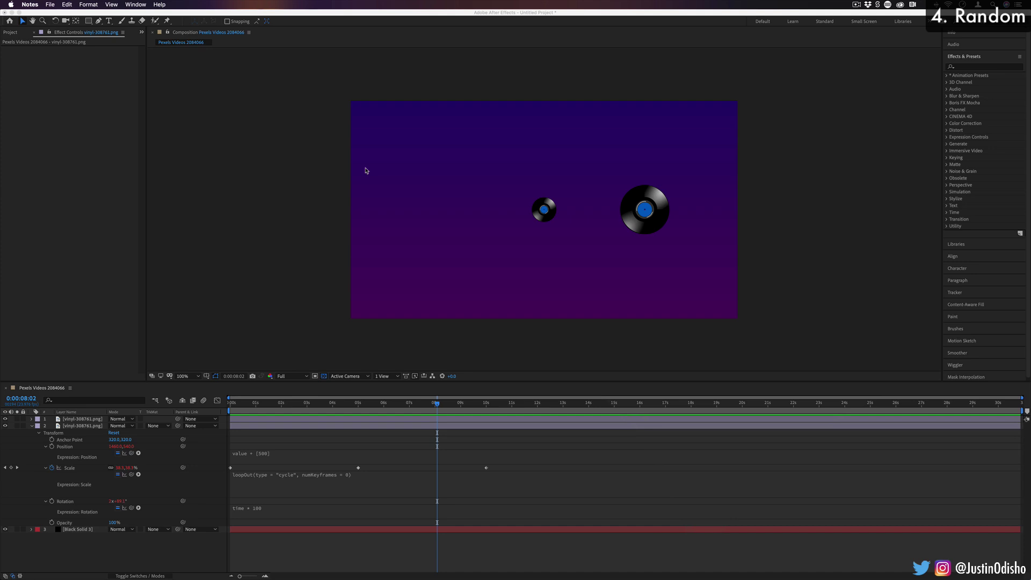
click(312, 408)
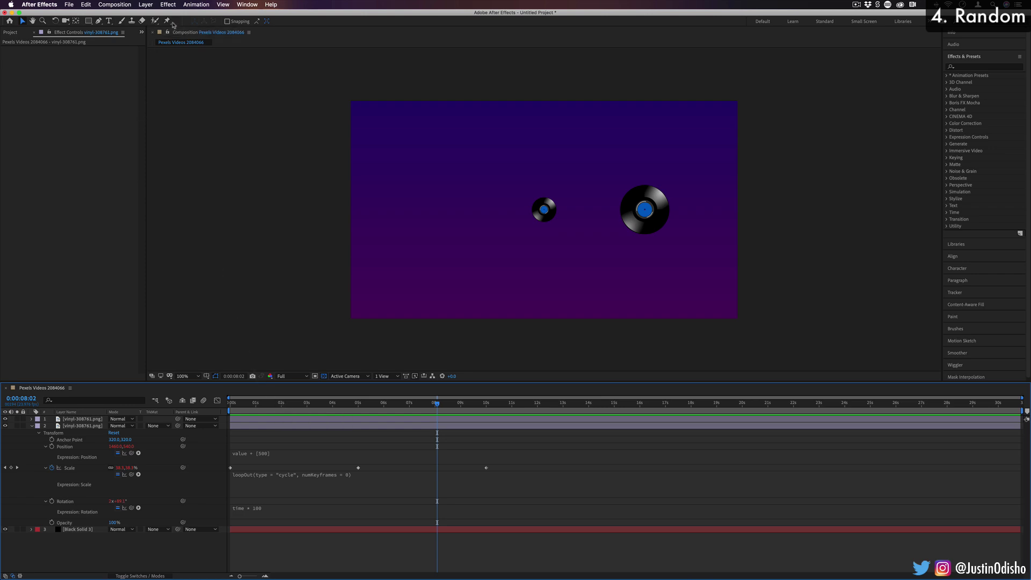
click(109, 21)
click(393, 150)
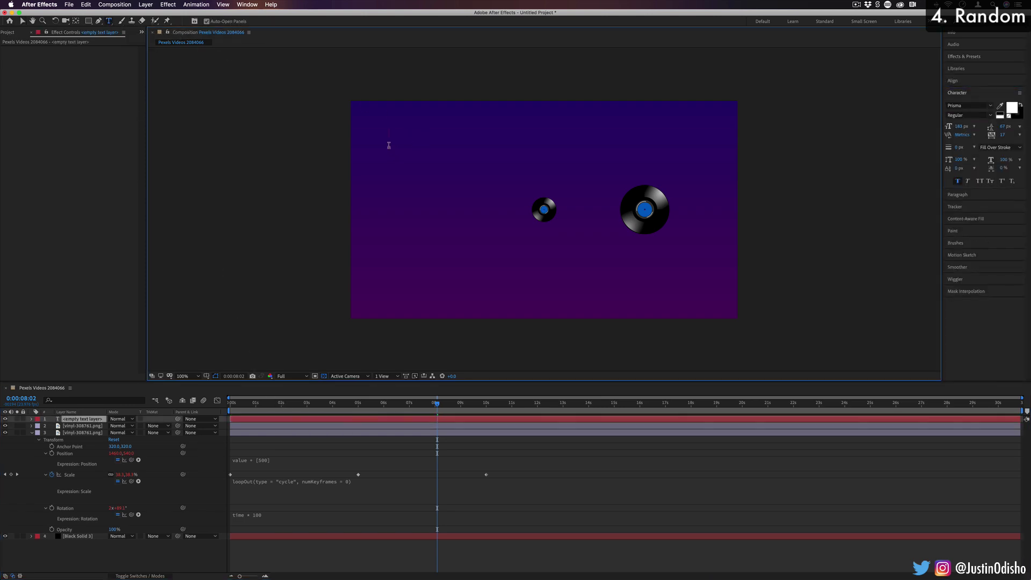
text(TEXT)
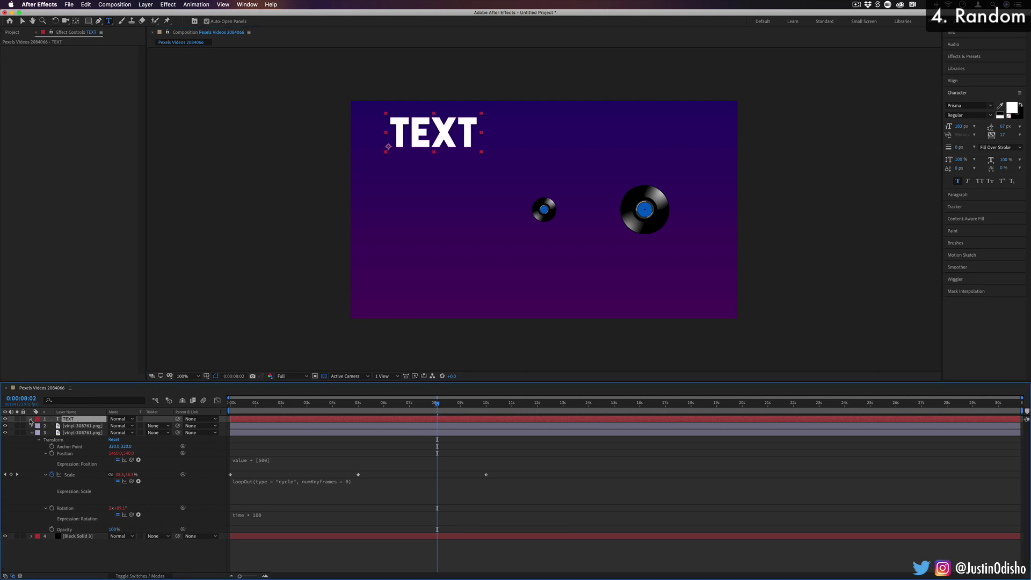
click(31, 419)
click(37, 433)
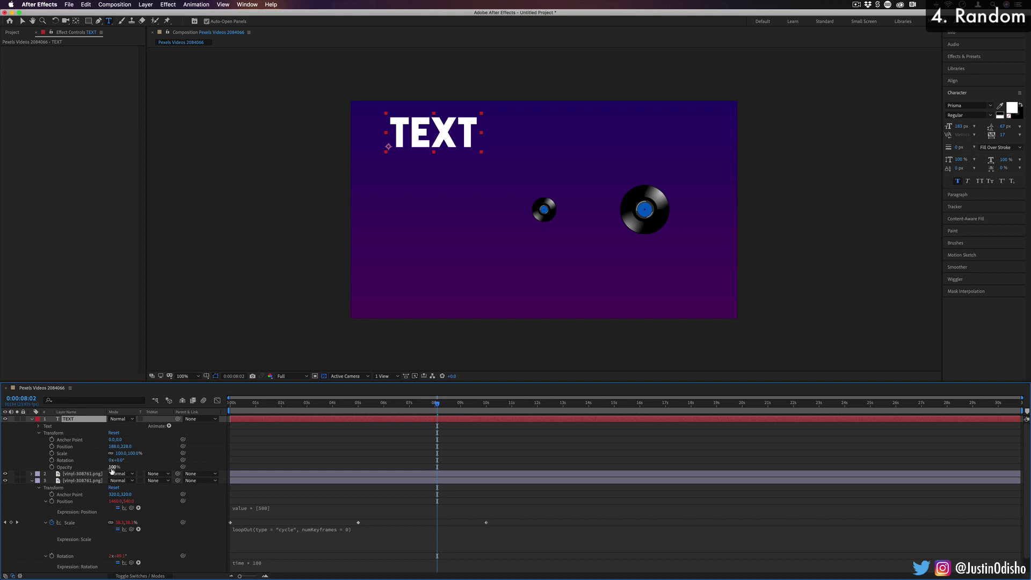
Step: Lower the TEXT layer's Opacity to 78% and return to the timeline start
click(963, 56)
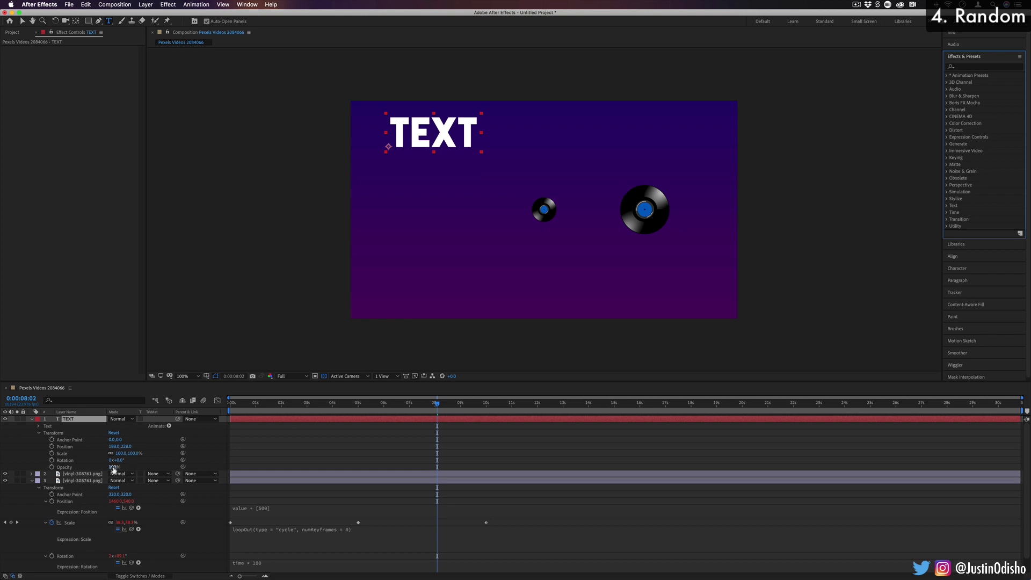
drag(114, 468, 157, 468)
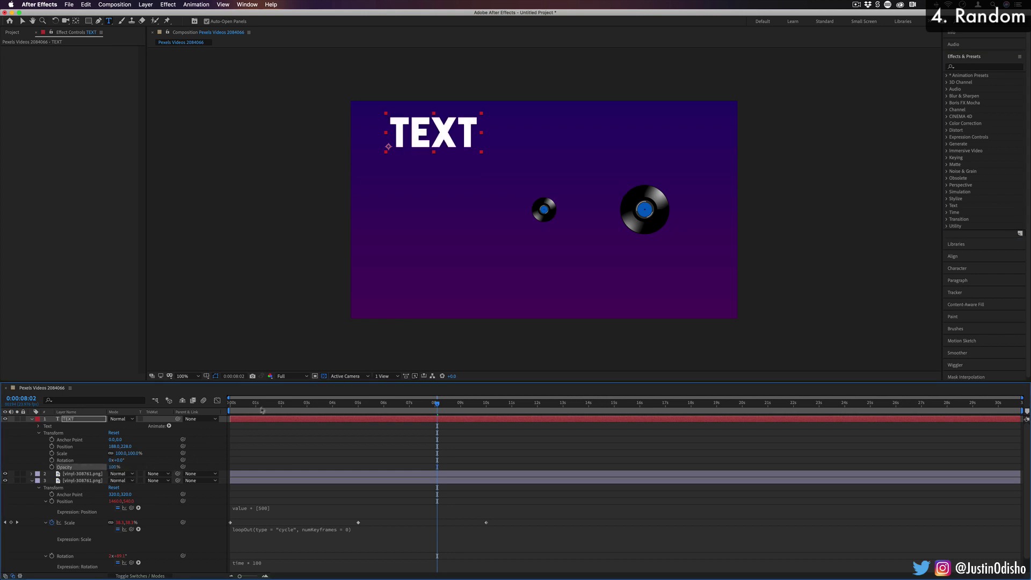
key(Home)
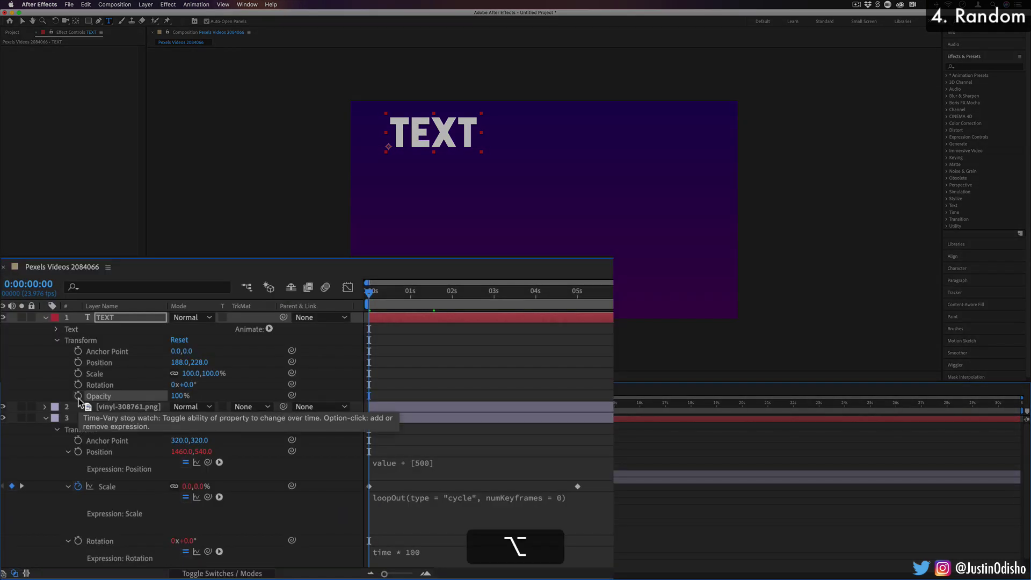
Step: Drive the TEXT Opacity with a random() expression and scrub to check the result
alt+click(52, 467)
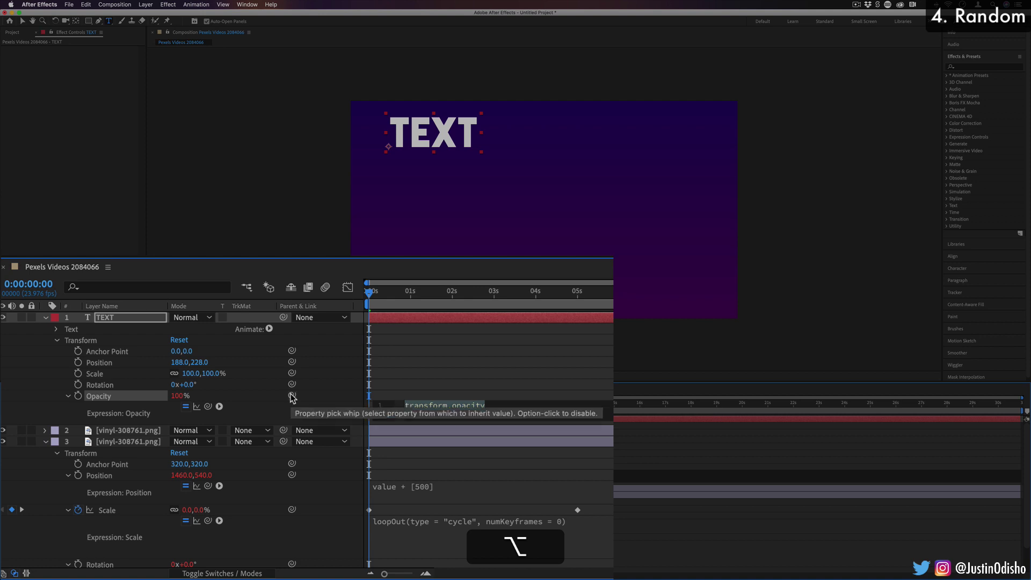
text(random)
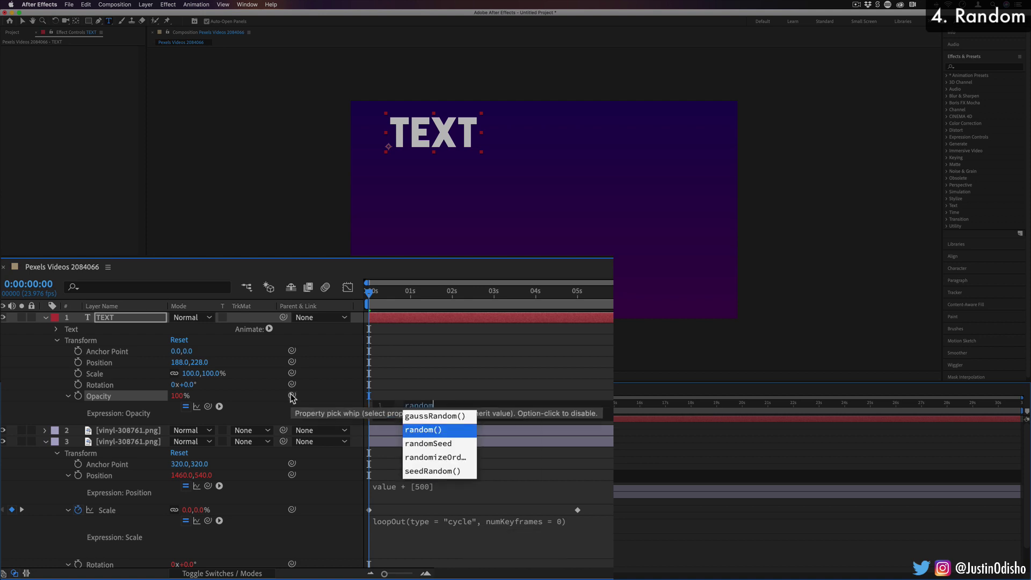
click(438, 433)
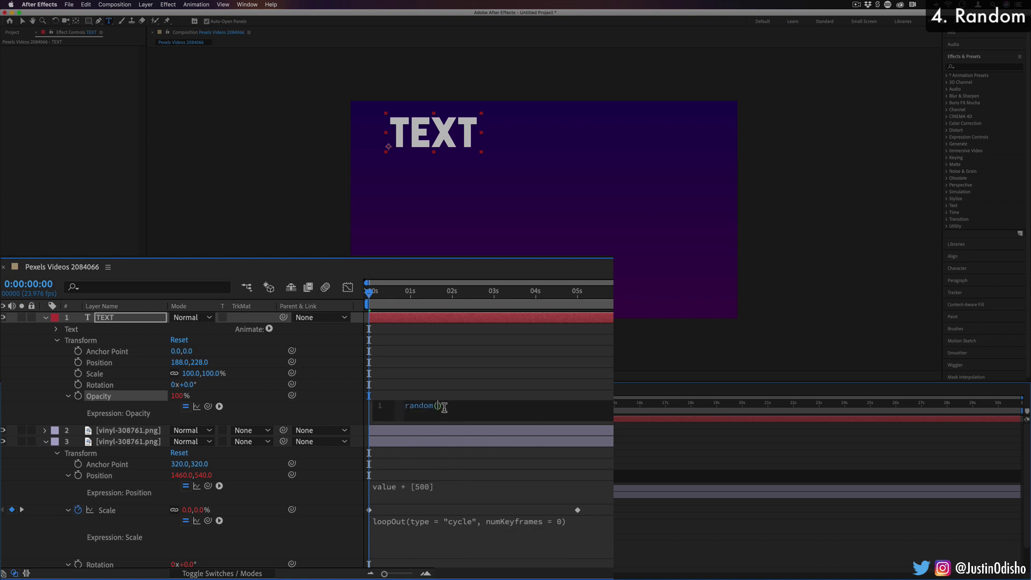
mouse_move(375, 293)
mouse_down()
mouse_move(398, 290)
mouse_move(381, 293)
mouse_up()
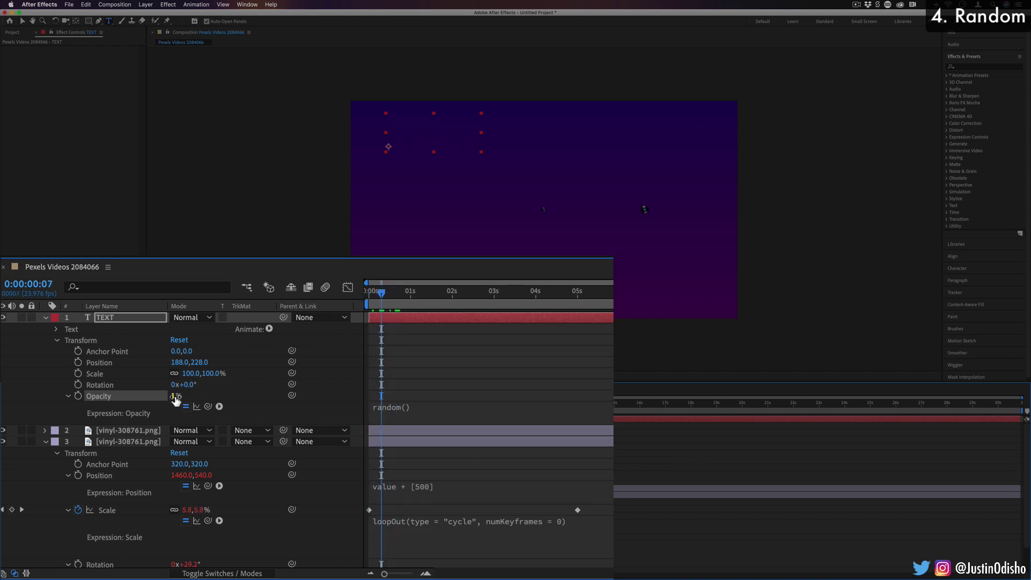
drag(387, 295, 484, 299)
key(space)
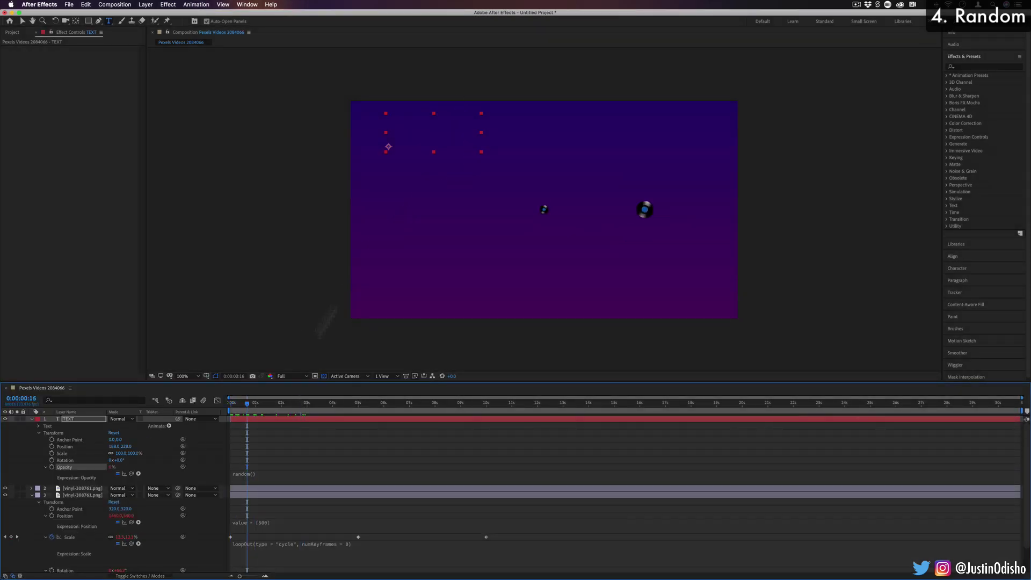
click(257, 474)
Step: Change the Opacity expression to random(100) and preview the flicker
click(274, 473)
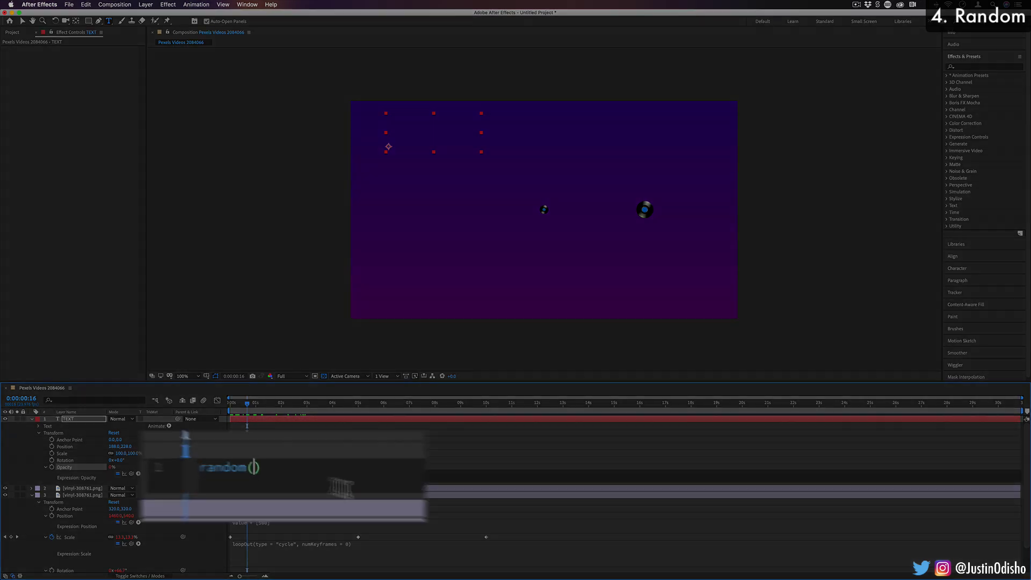
text(100)
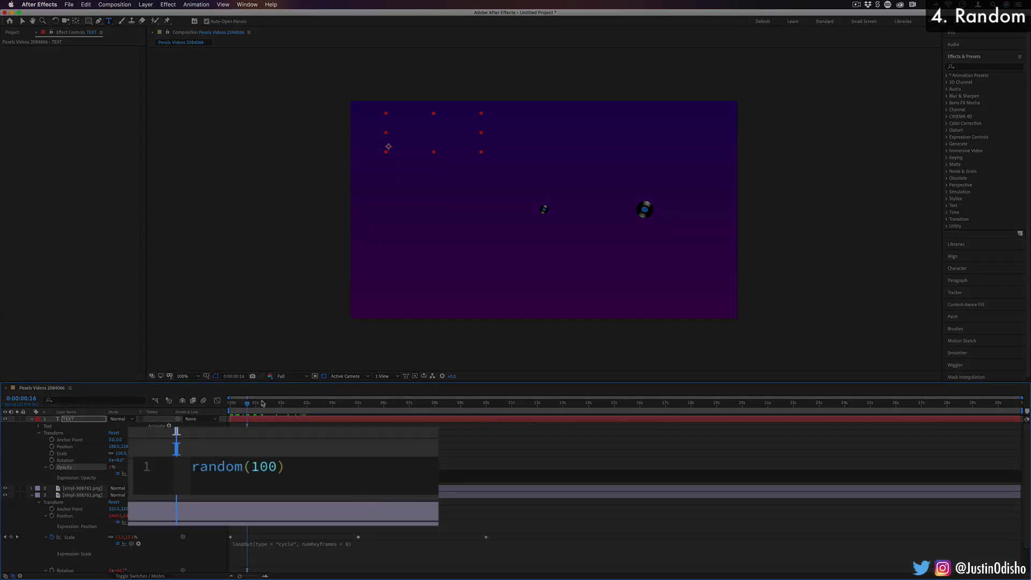
click(249, 406)
key(space)
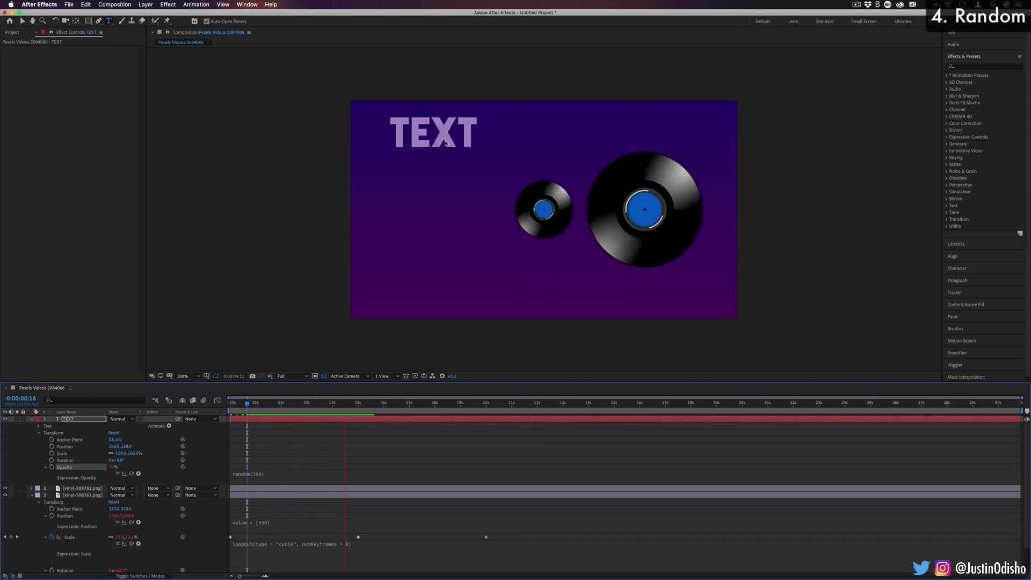
Step: Change it to random(75,100) and preview from one second
click(260, 473)
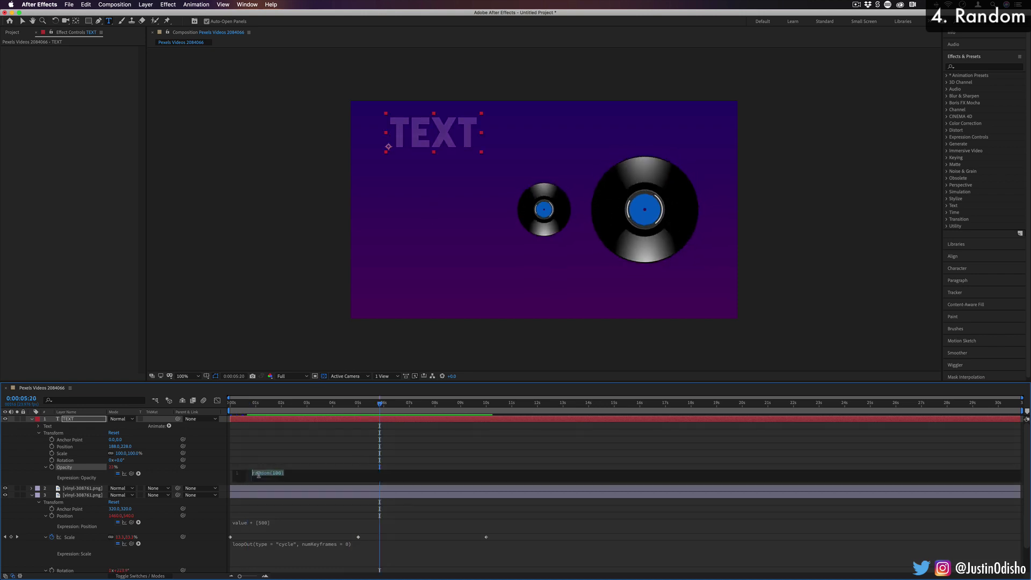
click(271, 473)
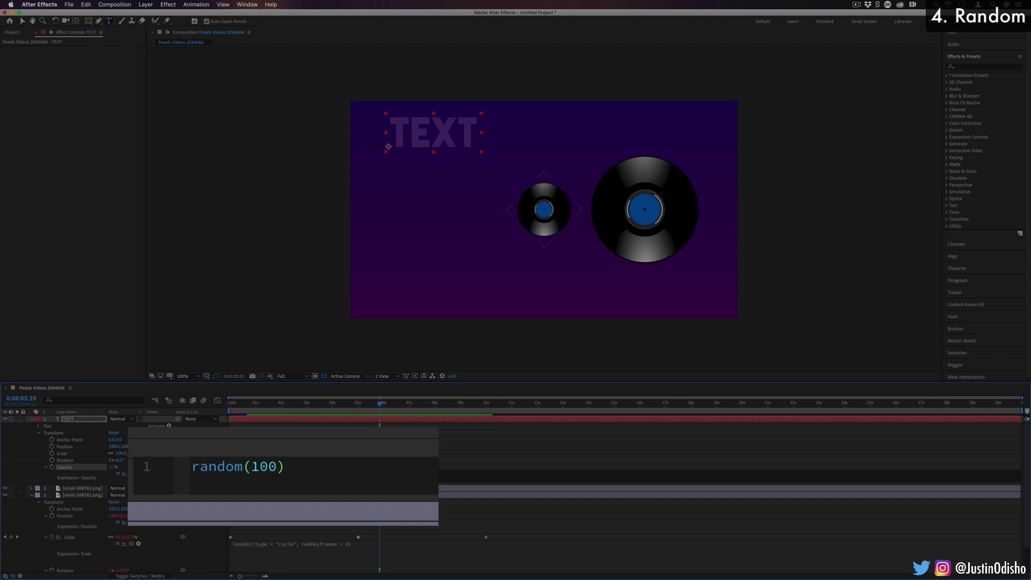
text(75,)
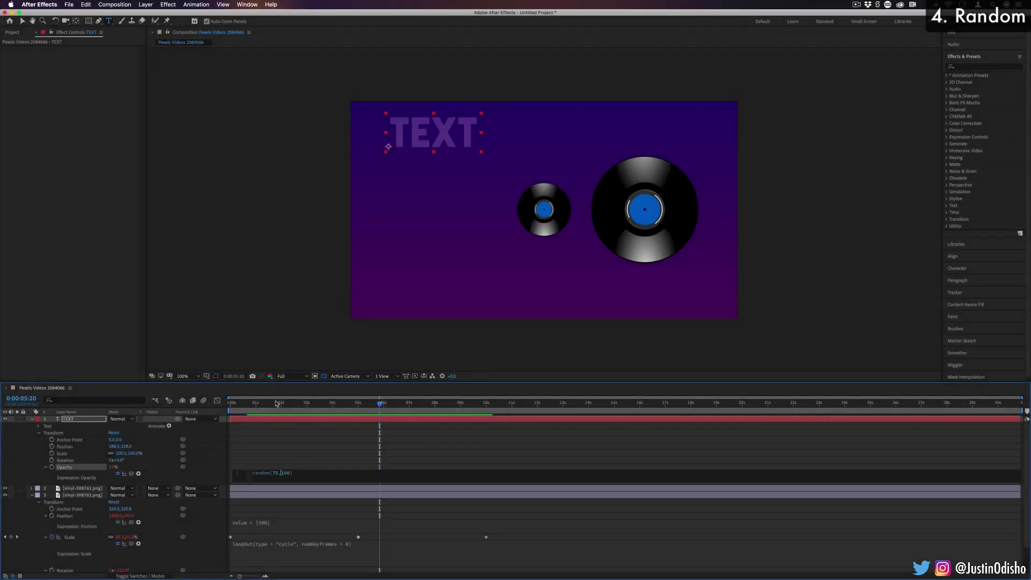
click(258, 404)
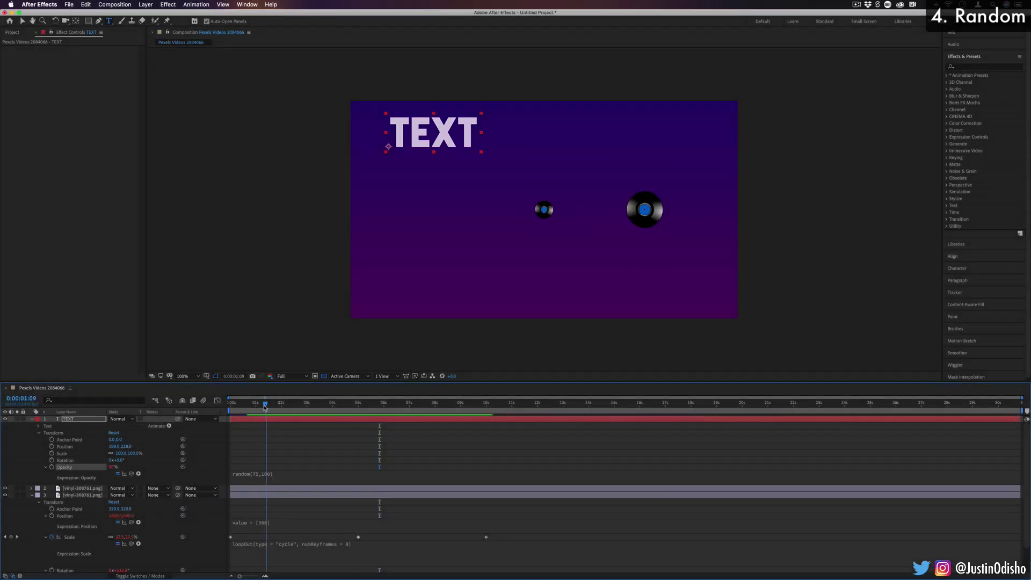
drag(257, 409, 257, 409)
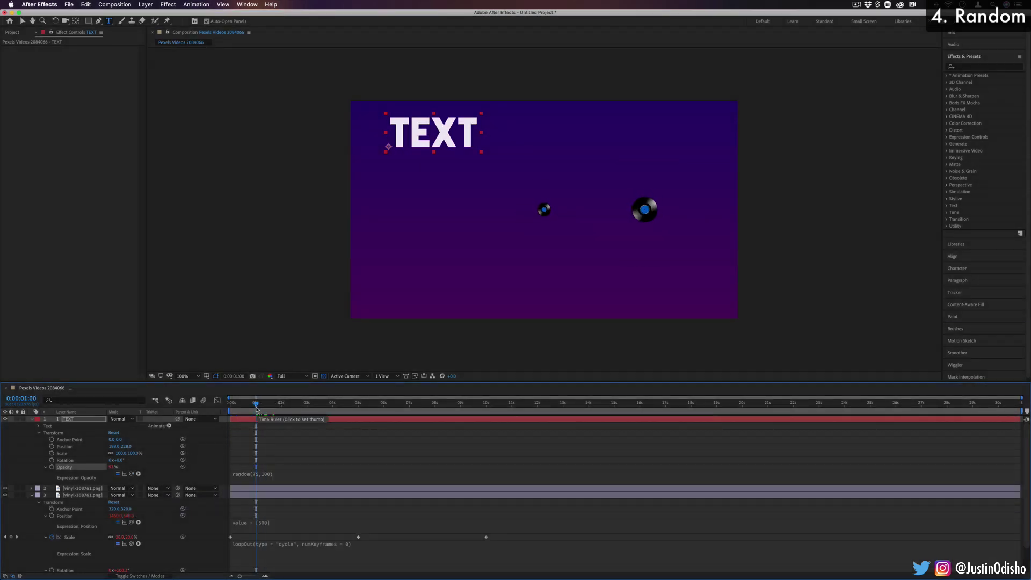
key(space)
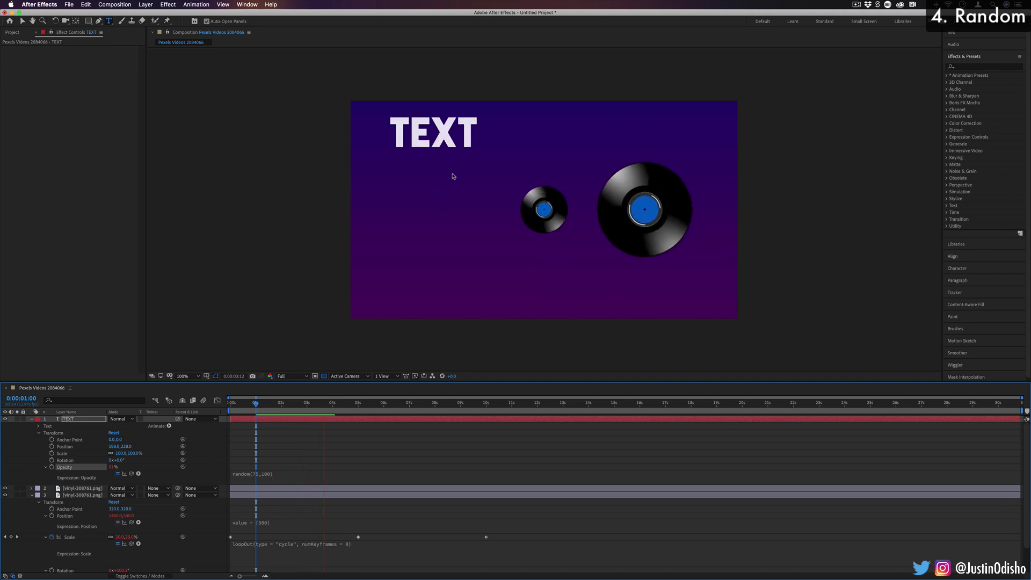
Step: Set the minimum to 50 so it reads random(50,100), and preview the flicker
click(263, 473)
click(271, 473)
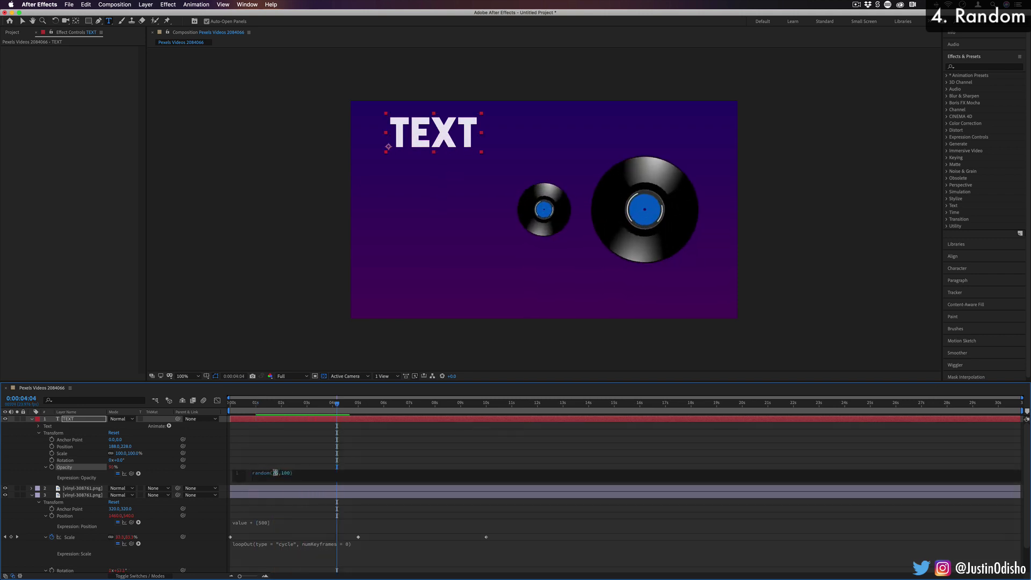
text(50)
click(270, 406)
key(space)
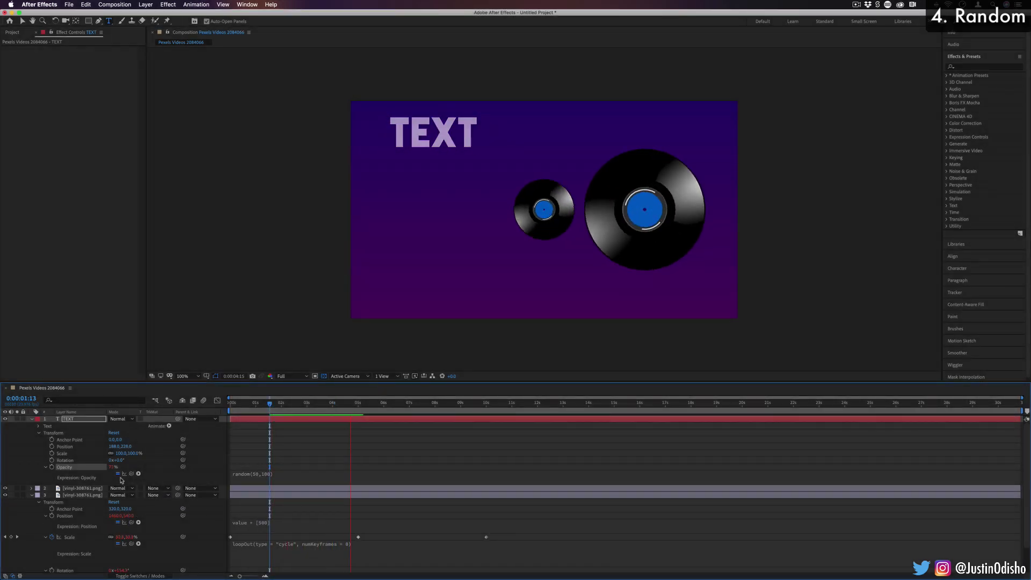
key(space)
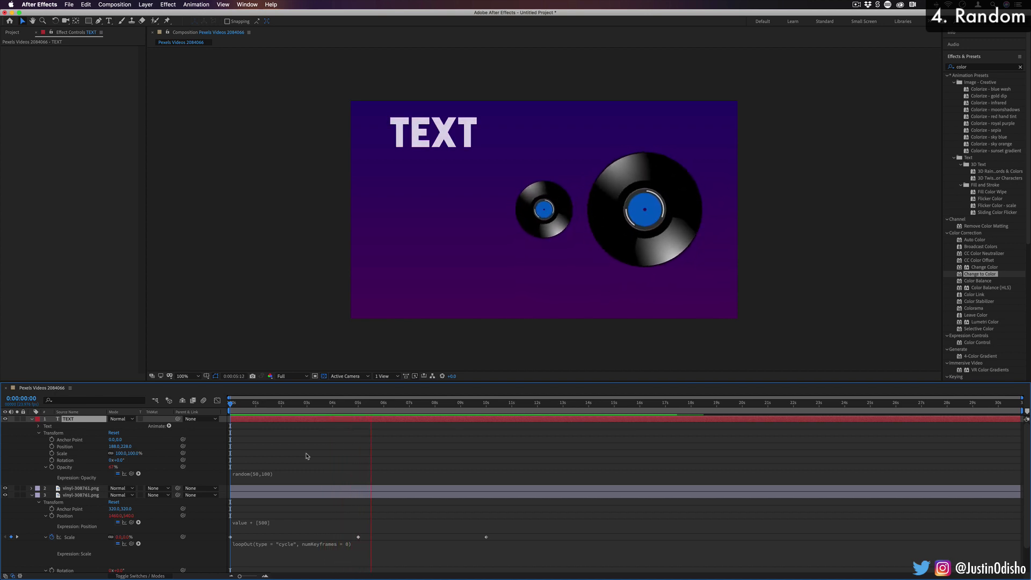
key(space)
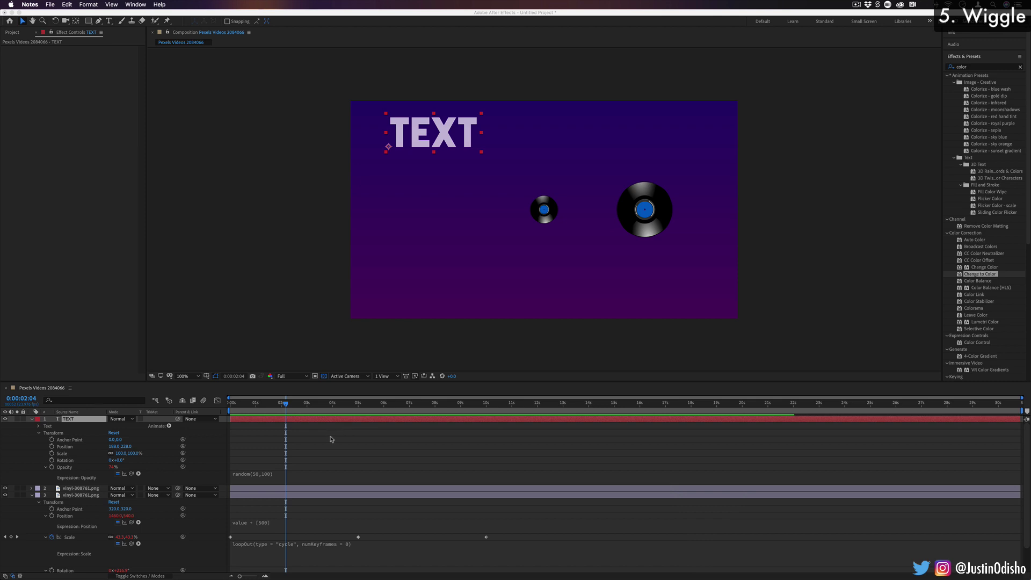
Step: Add a wiggle(1,40) expression to the TEXT layer's Position and preview it
key(alt)
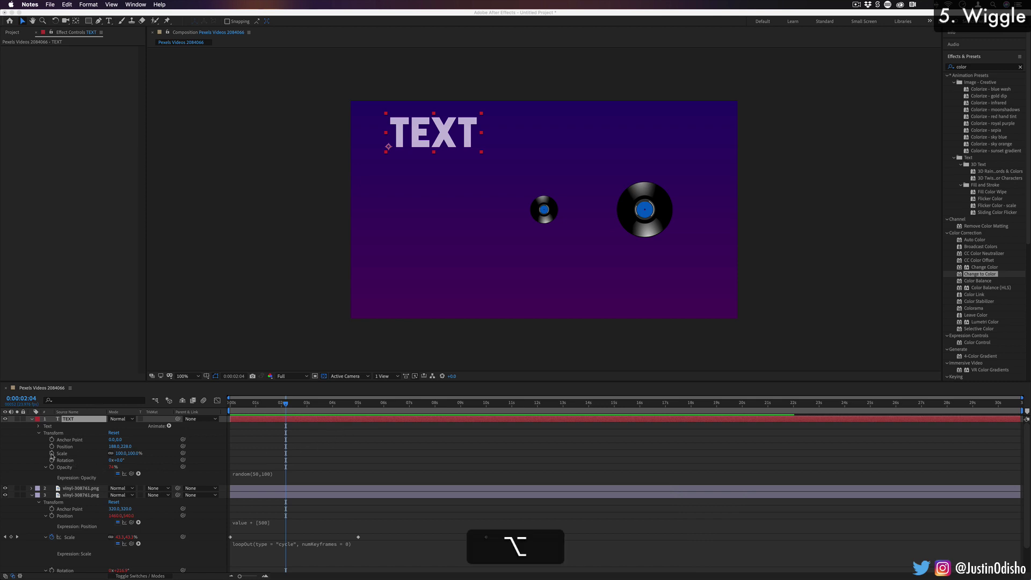
alt+click(51, 447)
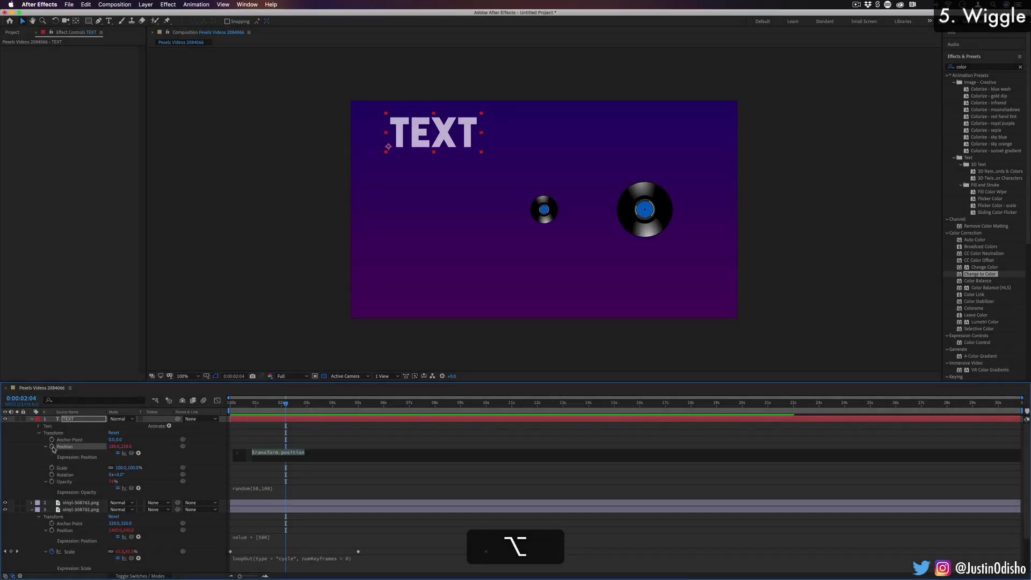
text(wiggle)
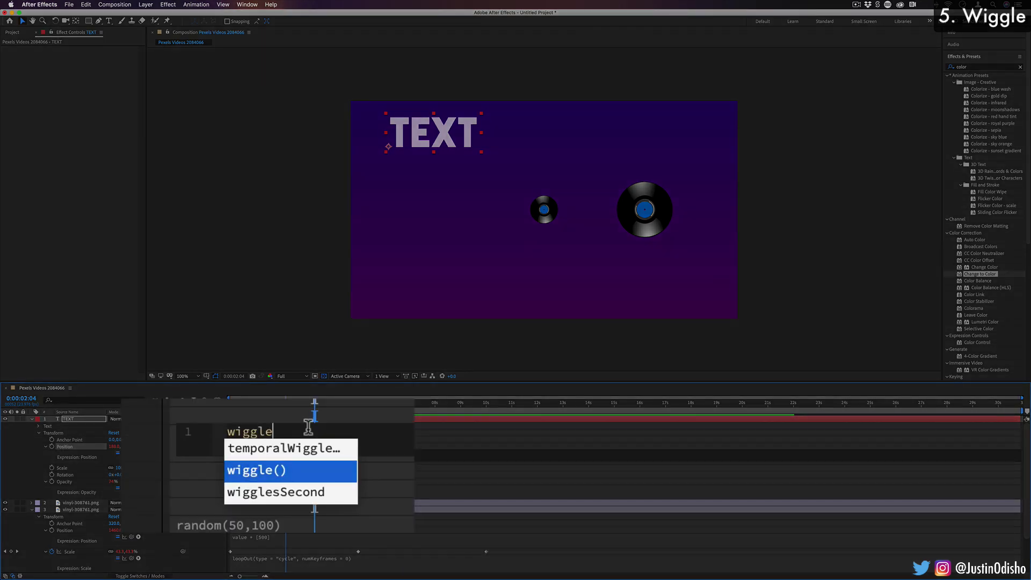
key(Return)
click(357, 468)
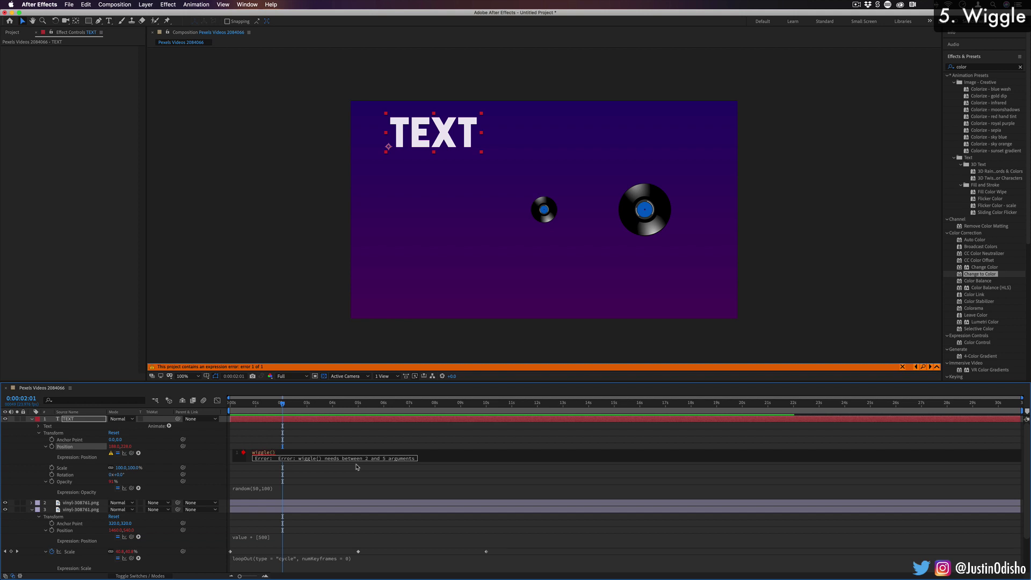
click(272, 453)
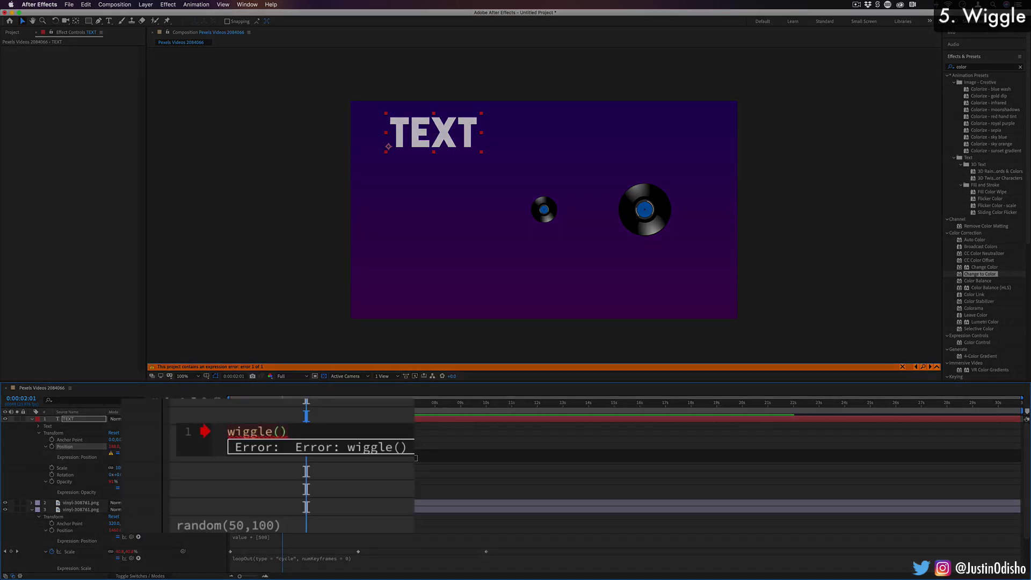
text(1,40)
click(485, 188)
key(space)
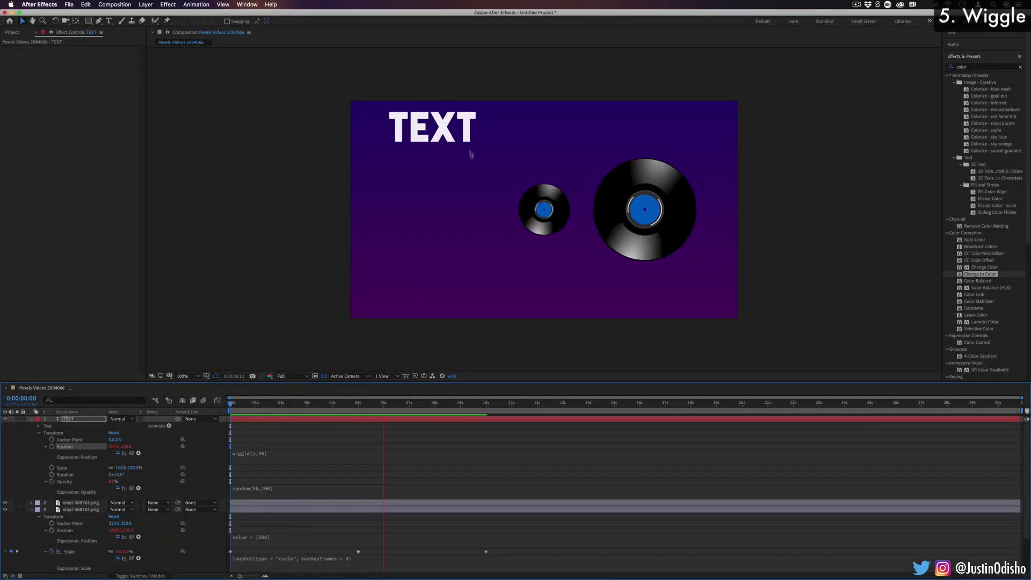
Step: Change the expression to wiggle(5,100) and preview the jittering text
click(281, 452)
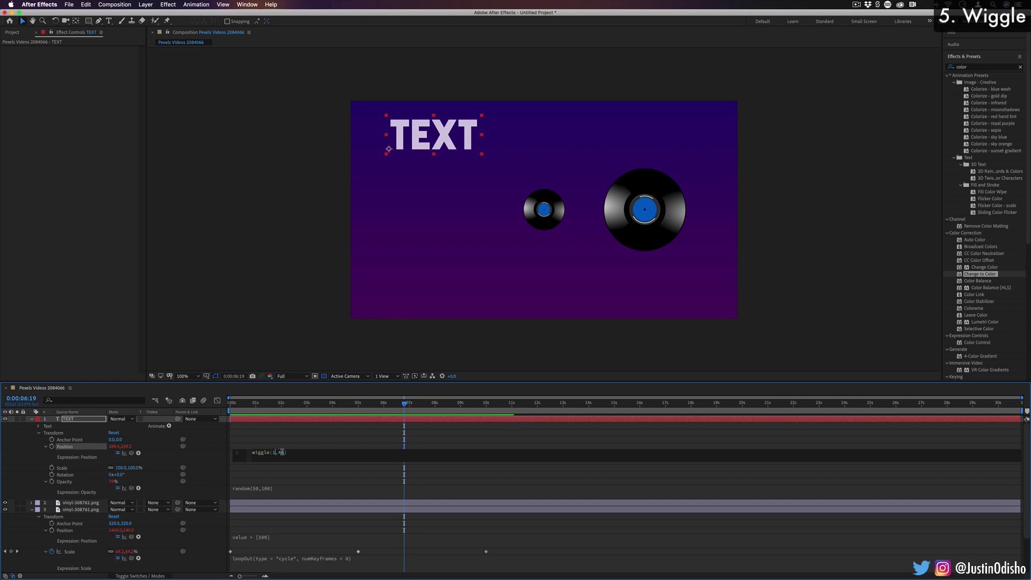
text(0)
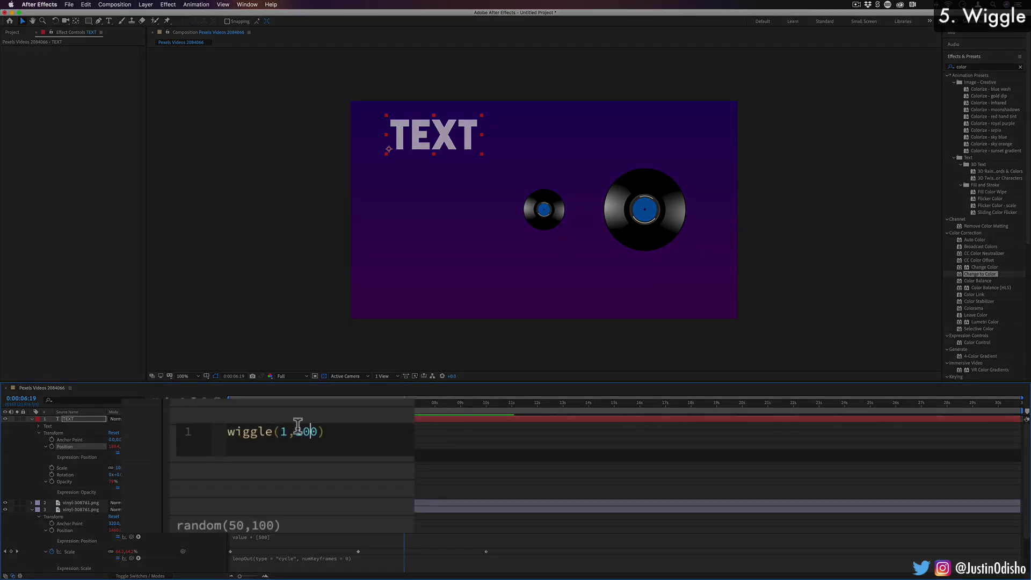
key(BackSpace)
key(BackSpace)
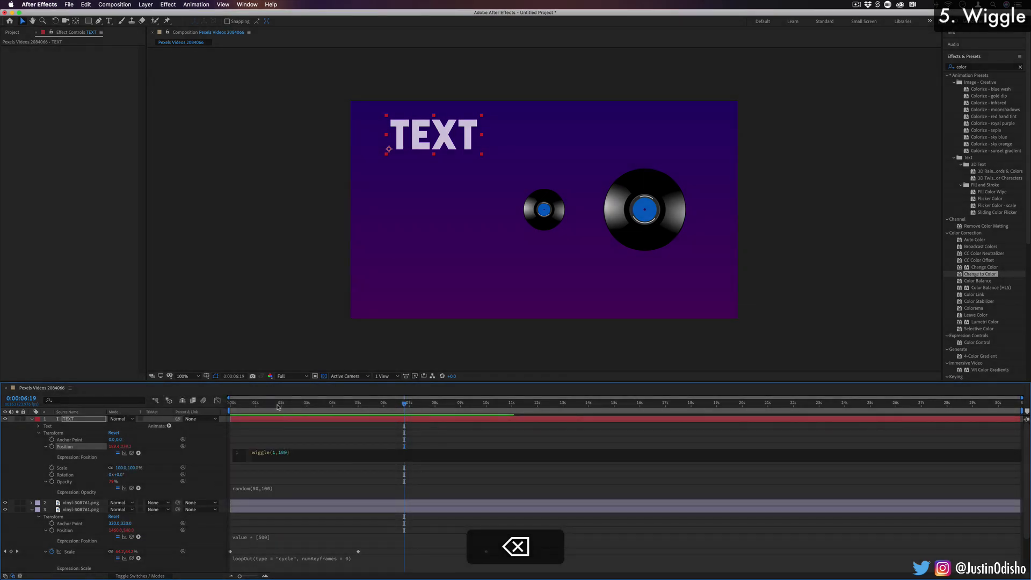
drag(277, 406, 168, 401)
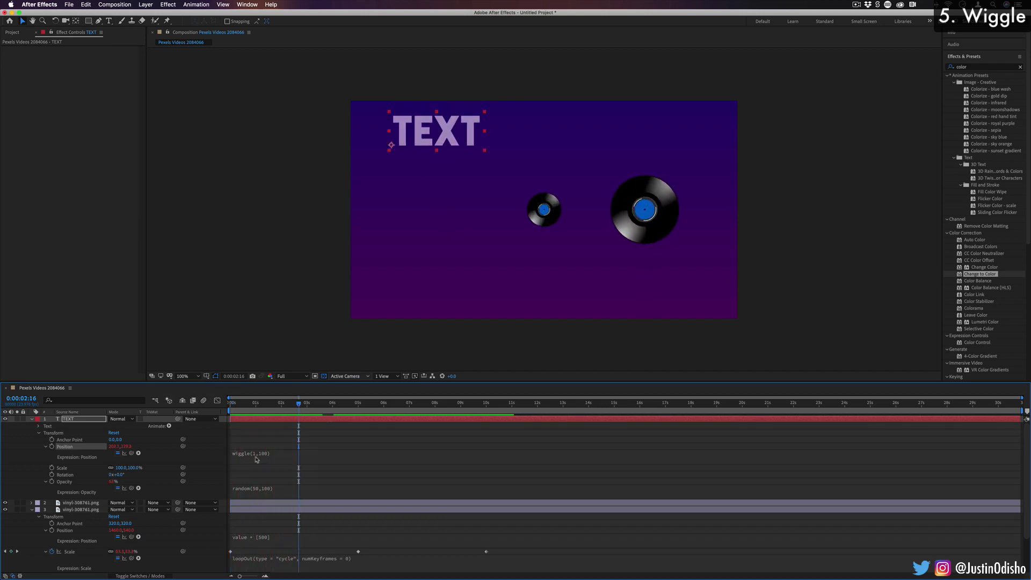
click(272, 453)
double_click(274, 452)
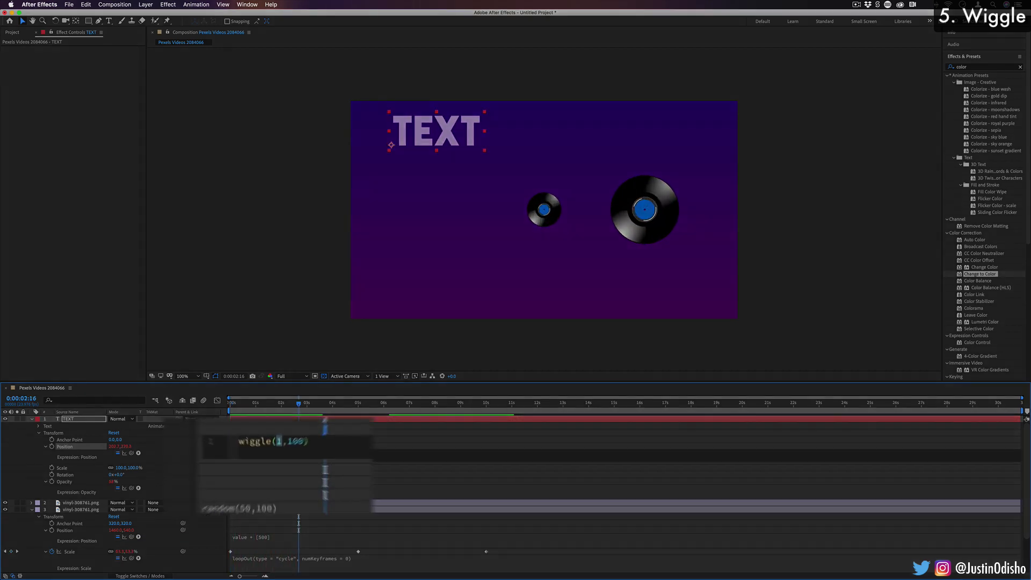
text(5)
key(KP_Enter)
key(space)
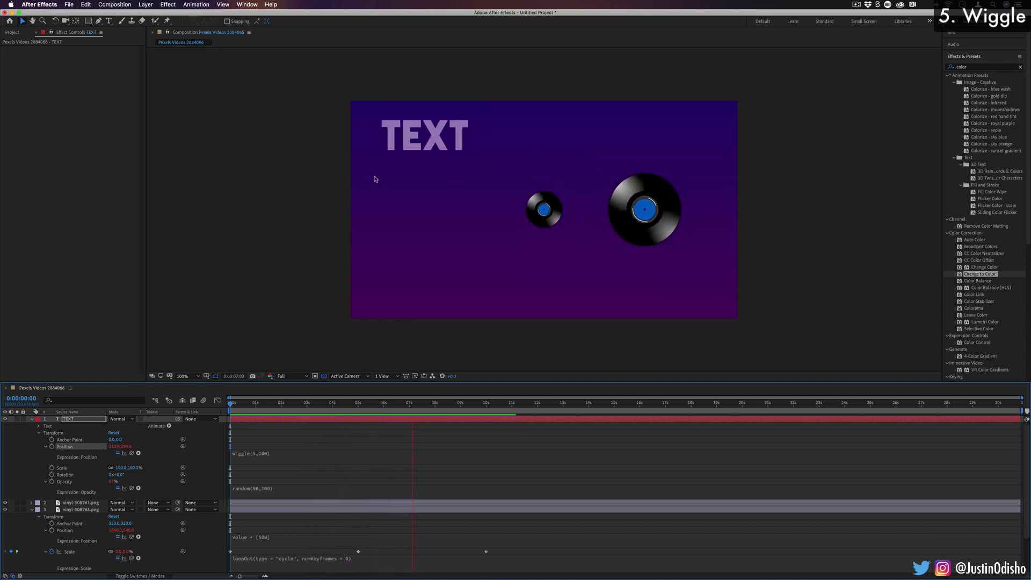
key(space)
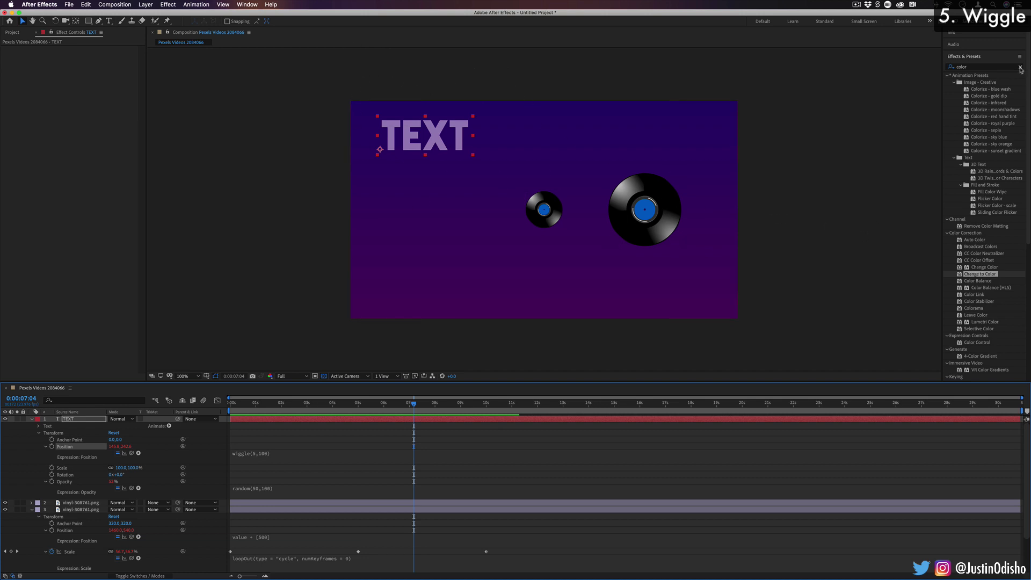
Step: Search 'cc gr', apply CC Griddler to the large vinyl layer, and turn its Rotation to 0x+103°
click(1021, 68)
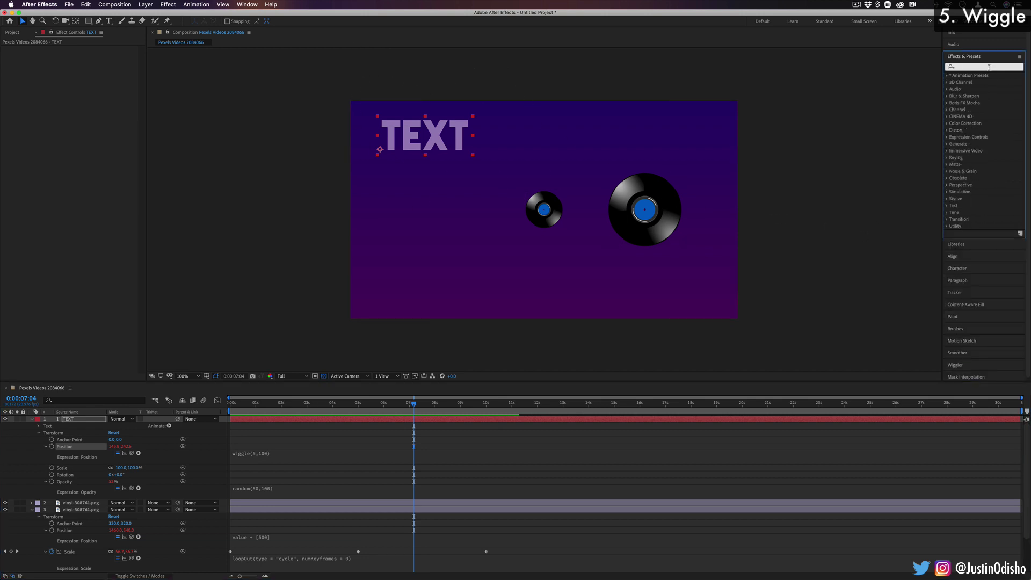
text(cc grid)
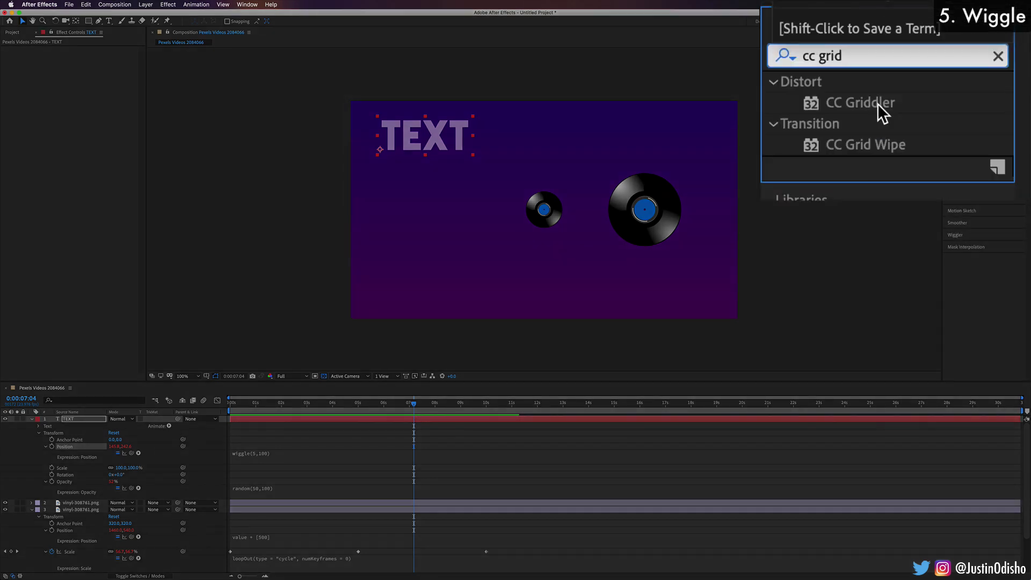
drag(976, 83, 84, 503)
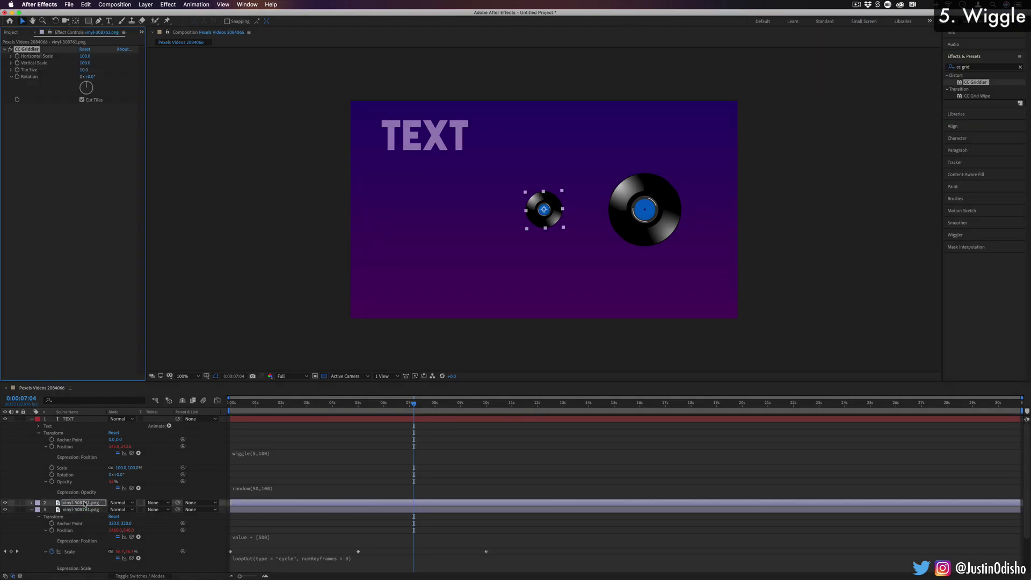
click(77, 510)
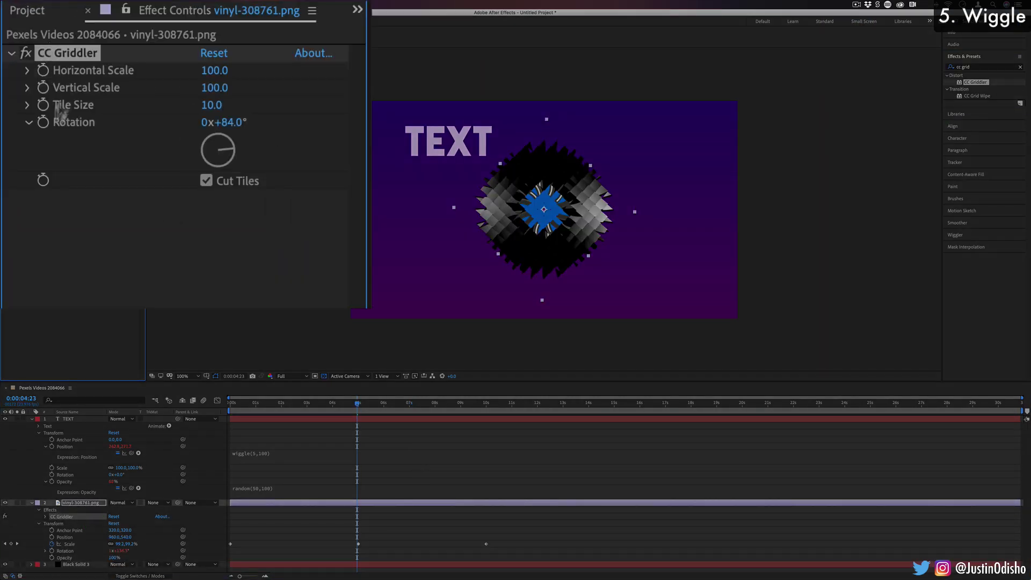
drag(88, 90, 90, 94)
drag(231, 167, 167, 145)
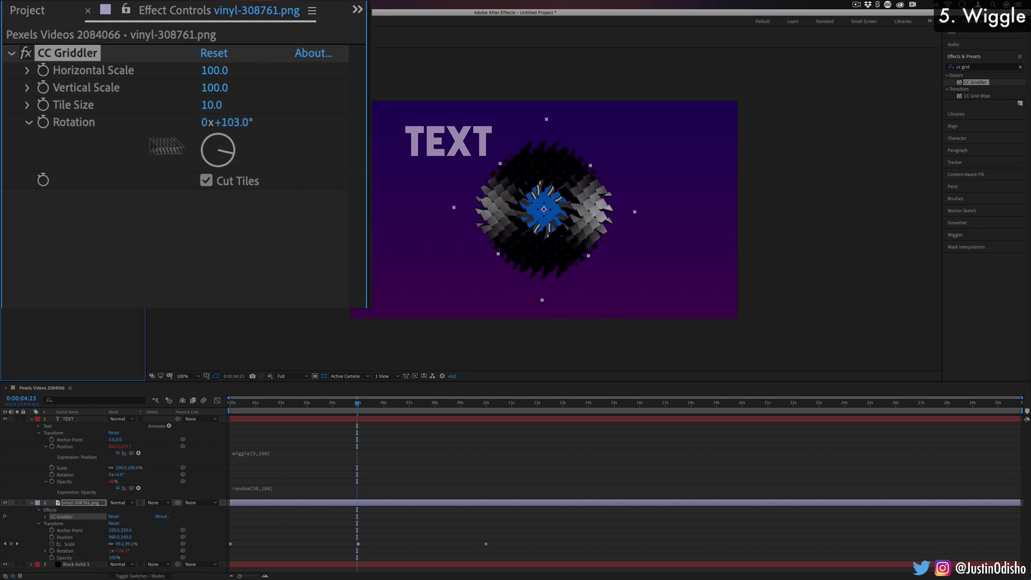
Step: Put a wiggle(1,360) expression on CC Griddler Rotation and preview from the start
alt+click(43, 122)
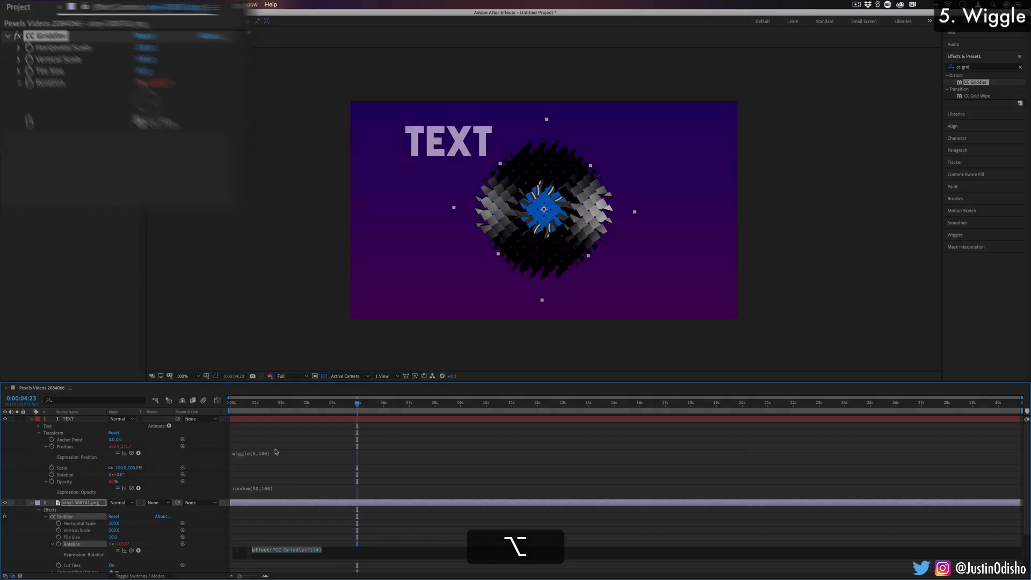
text(wiggle()
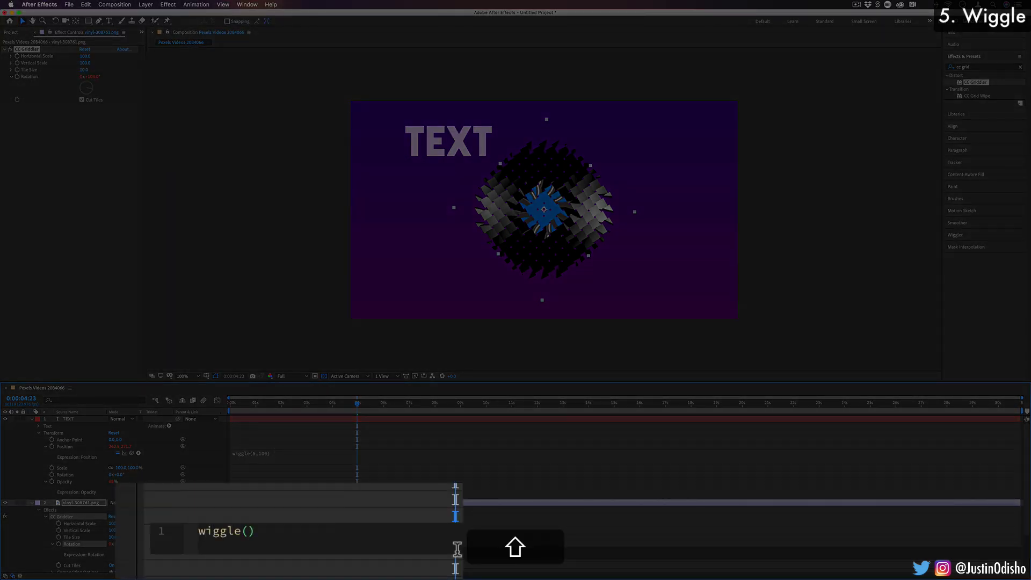
text(1,)
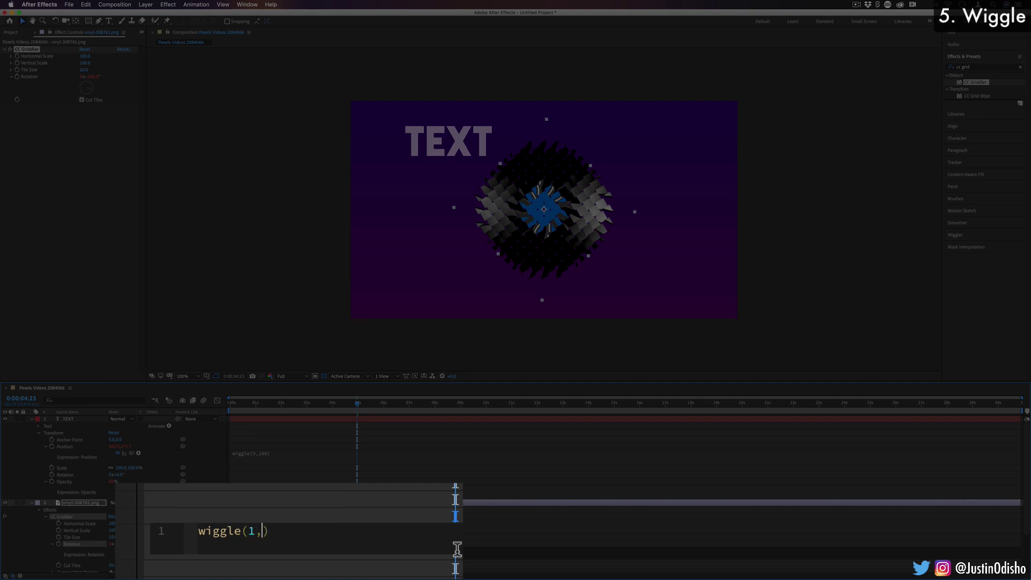
text(360)
click(113, 404)
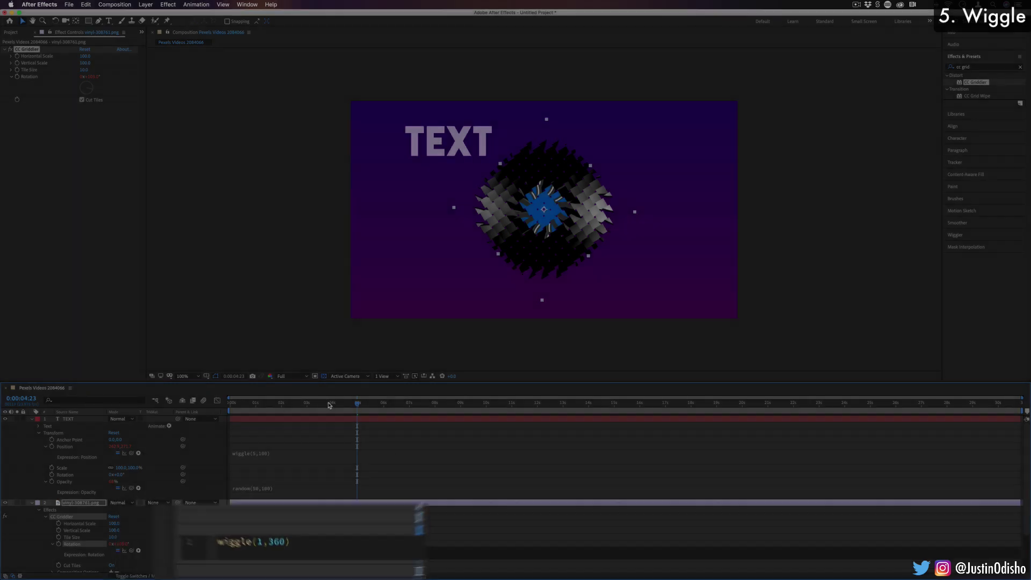
key(Home)
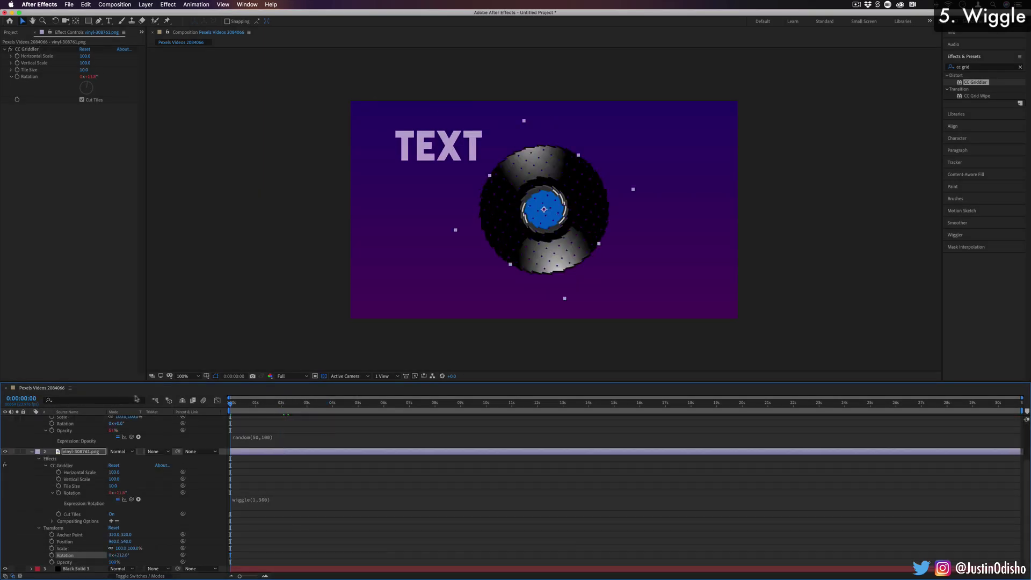
key(space)
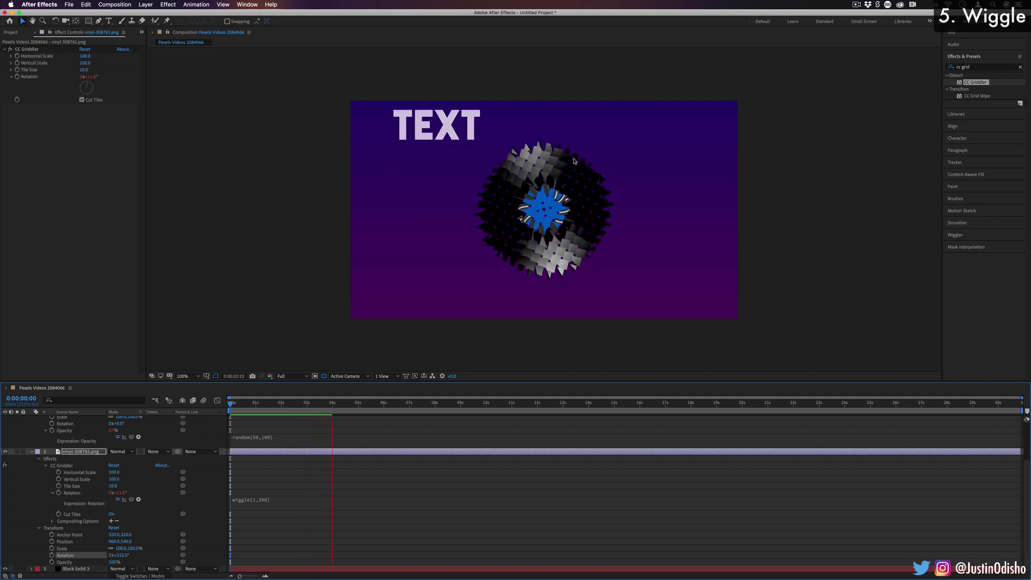
key(space)
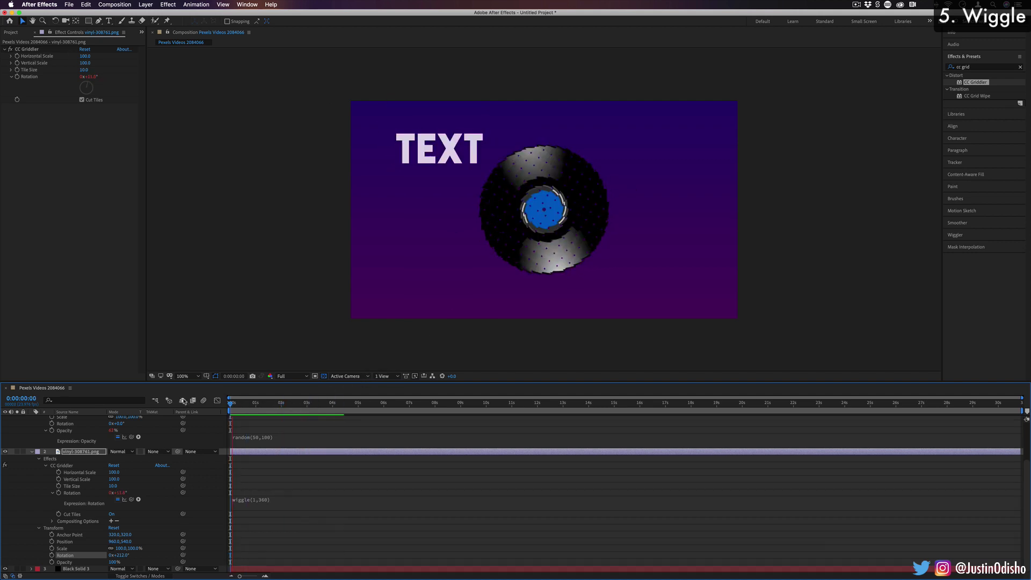
key(space)
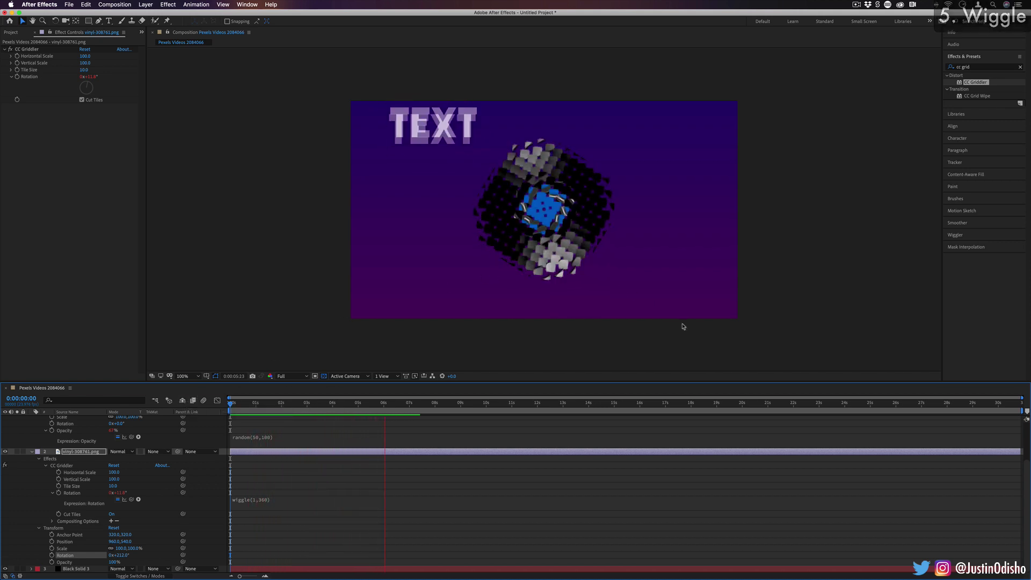
Step: Play the animation from the first frame, then clear the cc grid search in Effects & Presets
key(space)
key(Home)
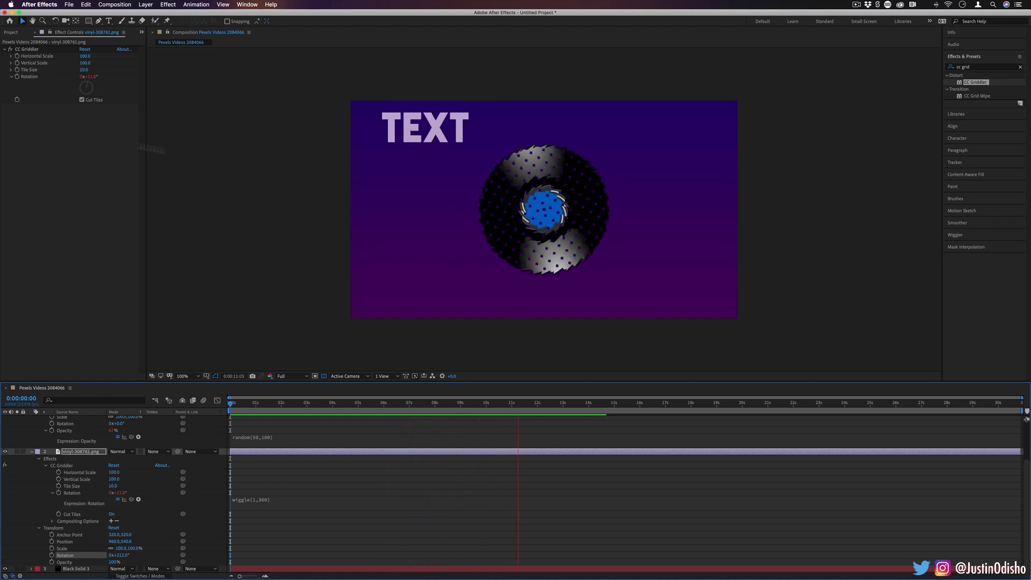
key(space)
click(1020, 66)
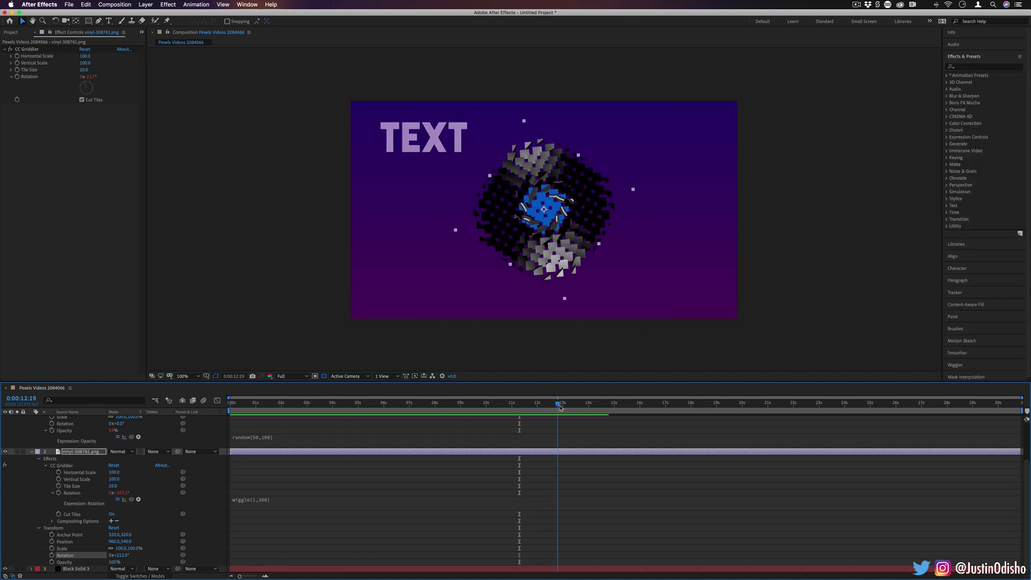
drag(530, 407, 226, 404)
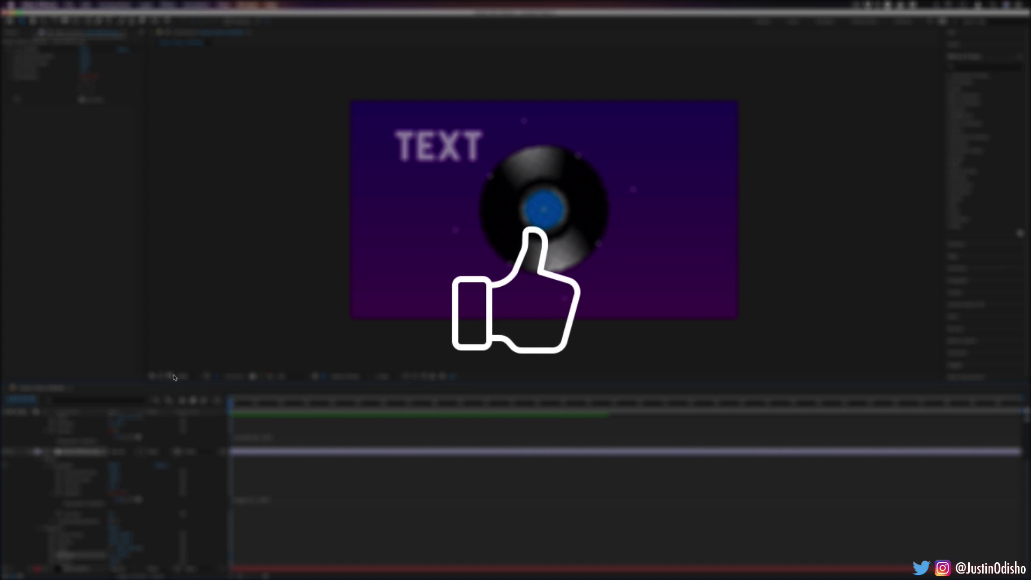